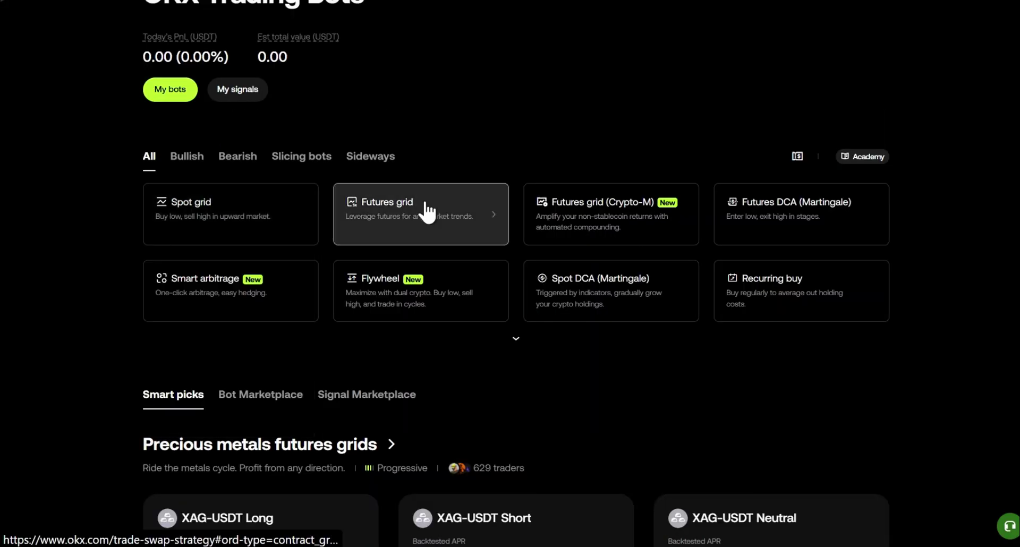
Review the tasks and trading bonuses listed on the New User Exclusive Rewards page.
mouse_move(422, 212)
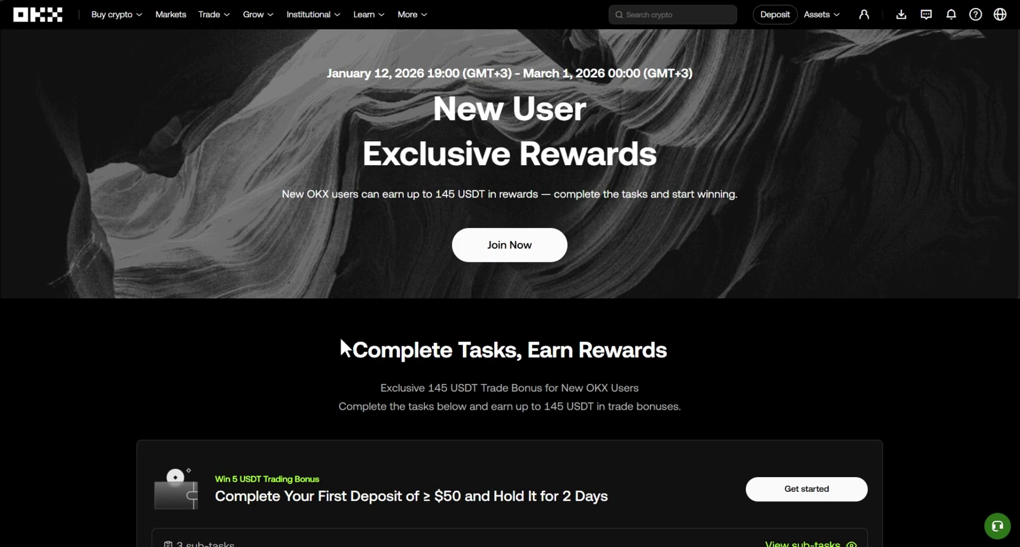
scroll(342, 346, "down", 6)
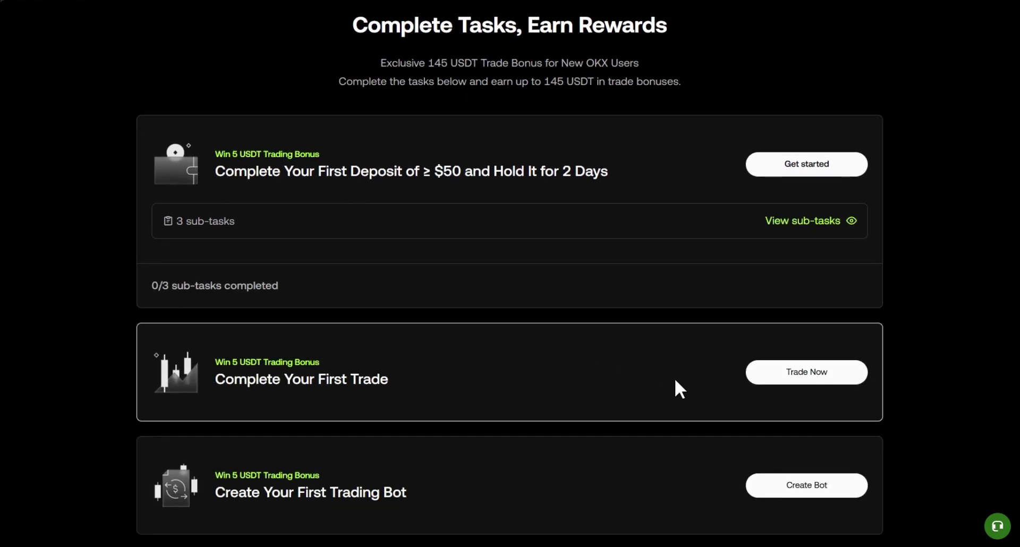
scroll(674, 387, "down", 5)
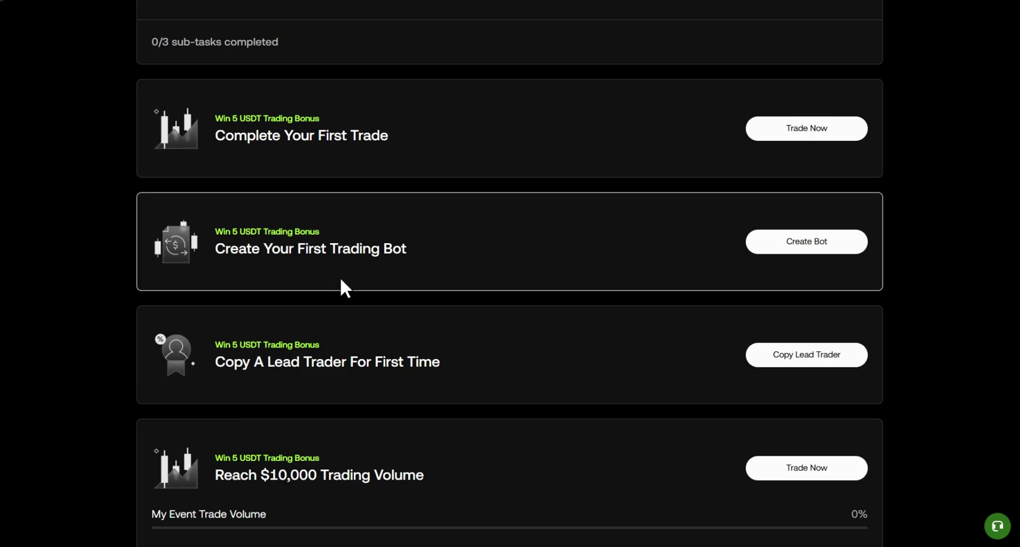
scroll(724, 341, "down", 8)
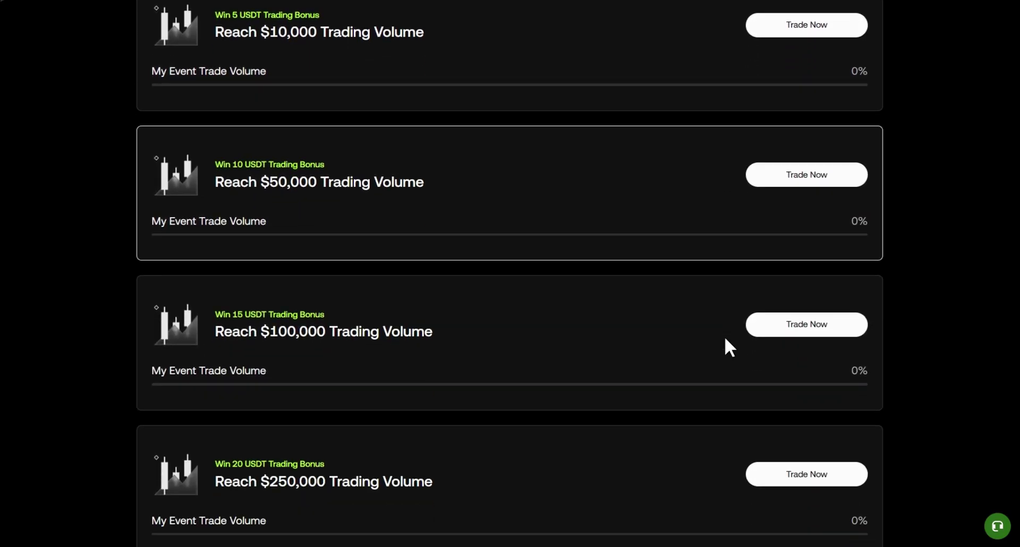
scroll(725, 339, "down", 8)
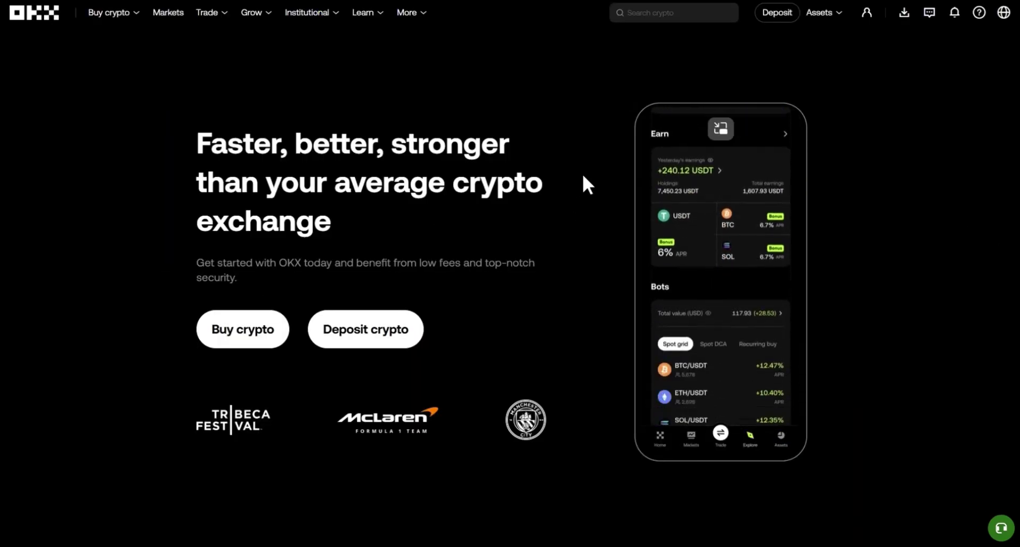
Open the crypto deposit page from the account's assets options.
mouse_move(833, 21)
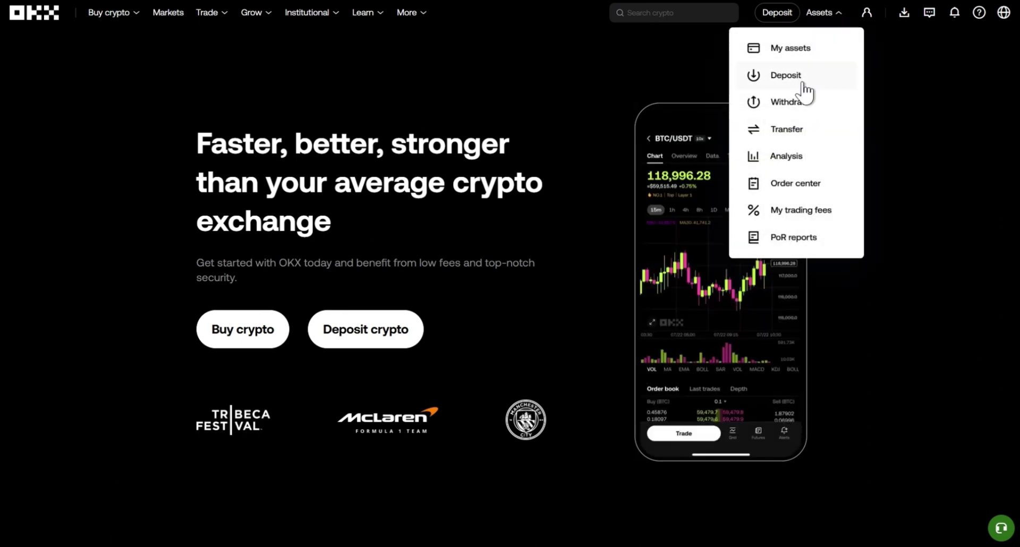
left_click(800, 80)
left_click(412, 152)
left_click(206, 234)
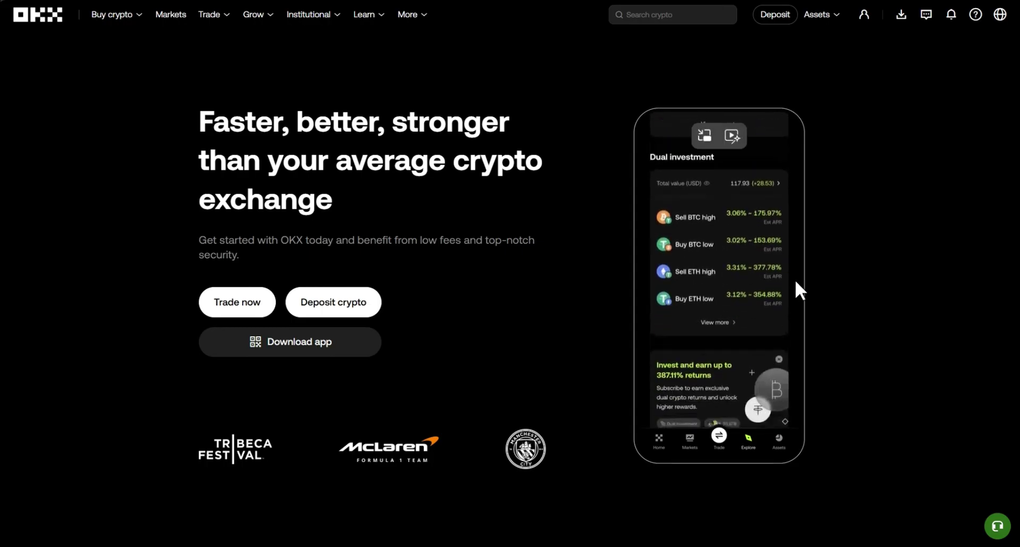
Open the Trading bots page from the trading tools.
mouse_move(216, 17)
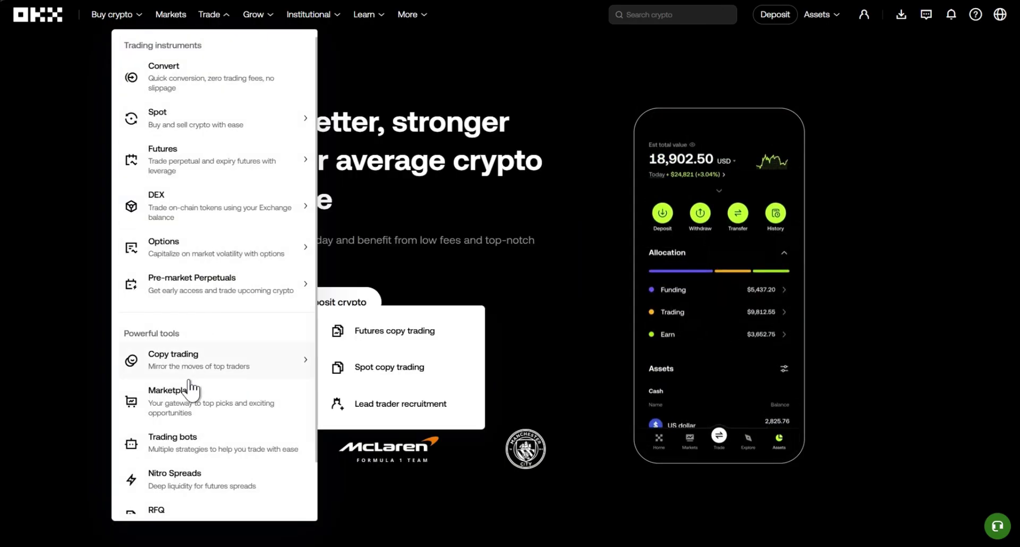
left_click(164, 446)
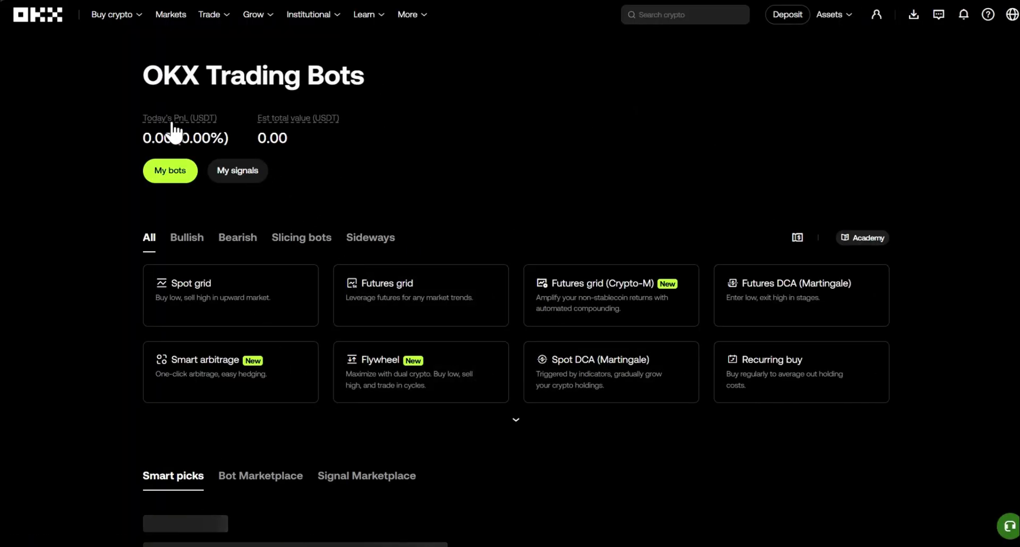
mouse_move(295, 126)
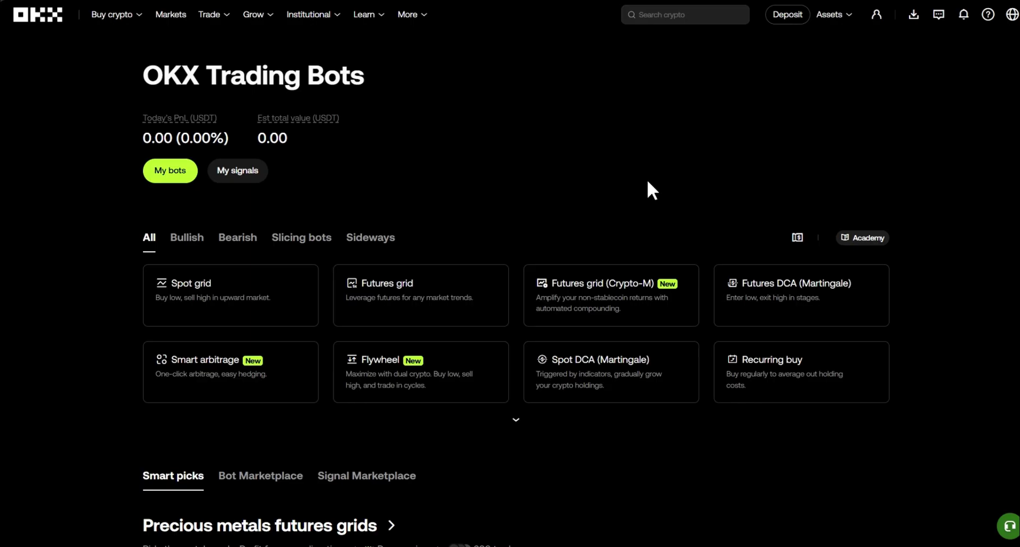
Examine the available bot types, including those in the Bullish, Bearish and Sideways categories.
scroll(103, 246, "down", 2)
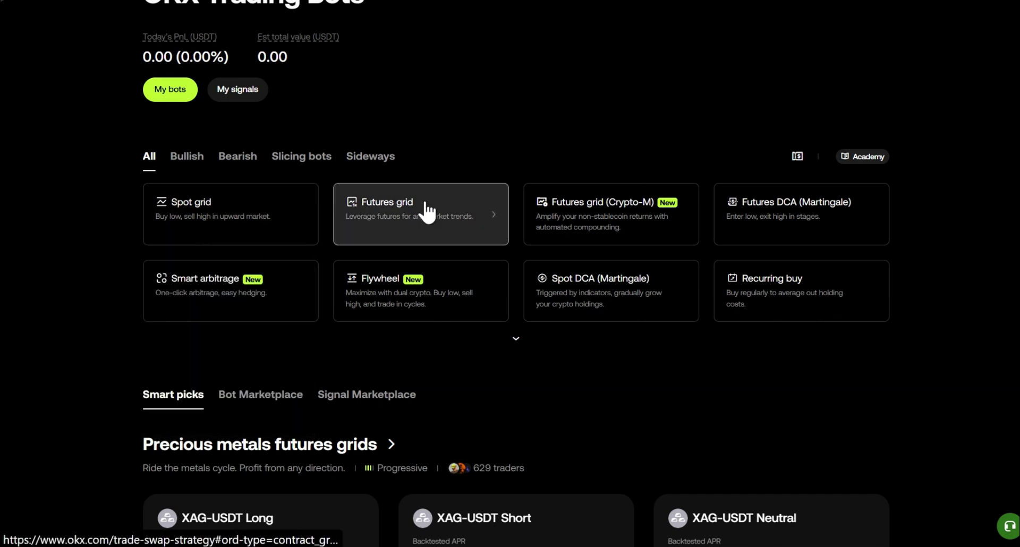
mouse_move(428, 213)
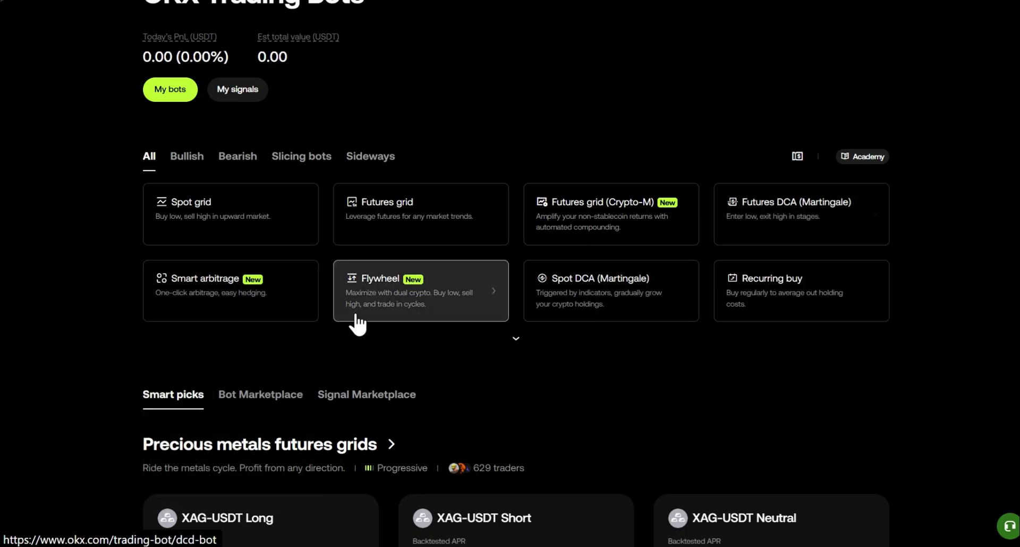
mouse_move(294, 328)
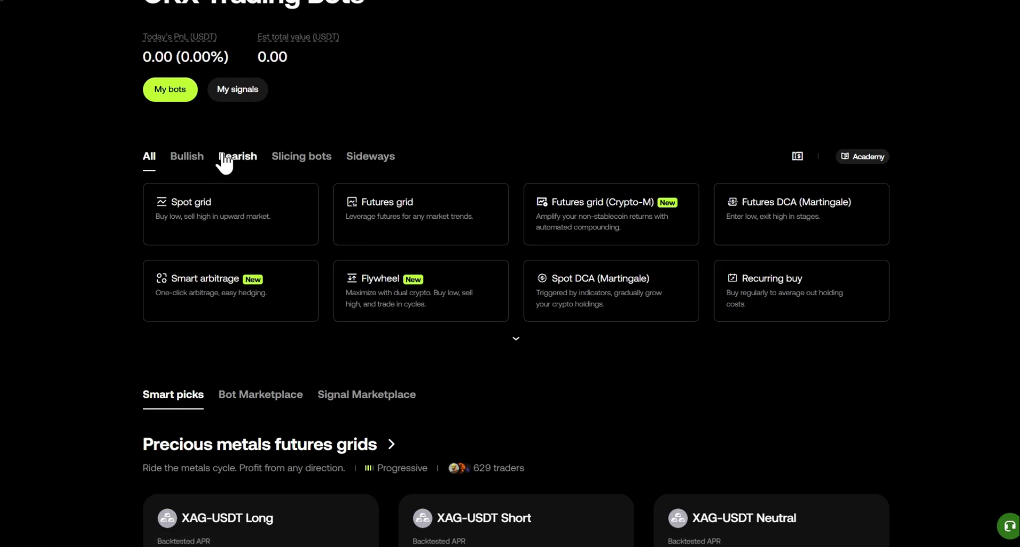
left_click(196, 159)
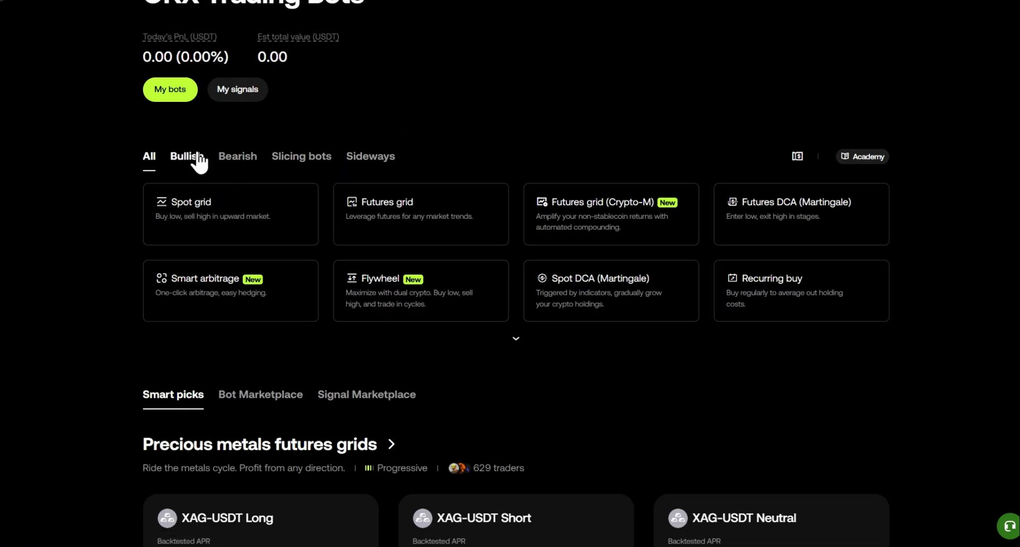
left_click(252, 165)
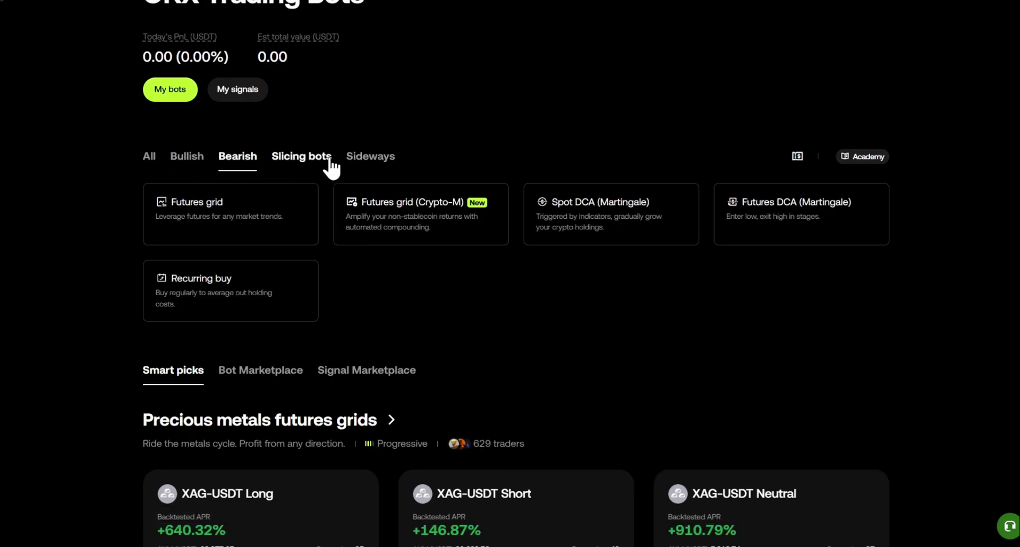
left_click(358, 161)
scroll(843, 273, "down", 5)
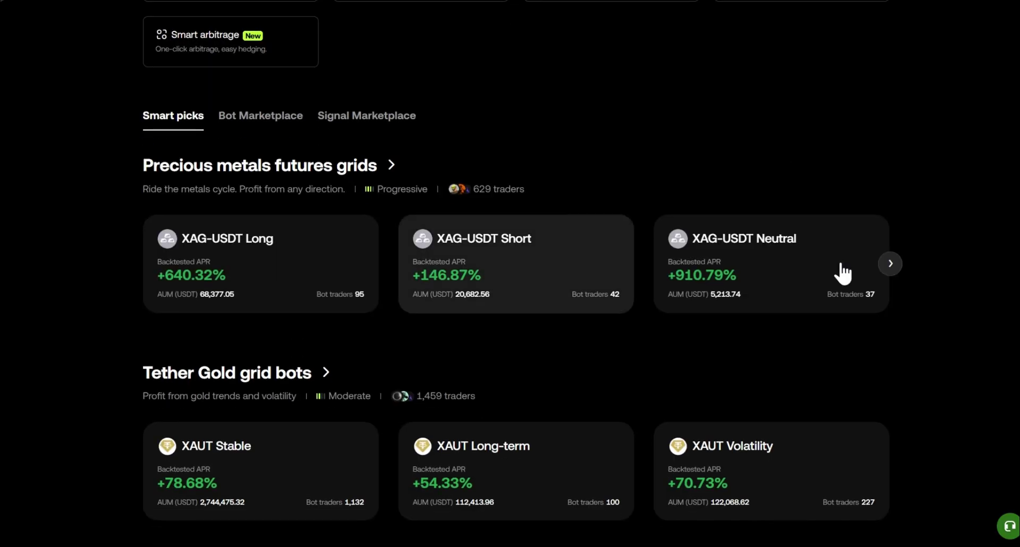
Browse the lead bots offered in the Bot Marketplace.
left_click(243, 126)
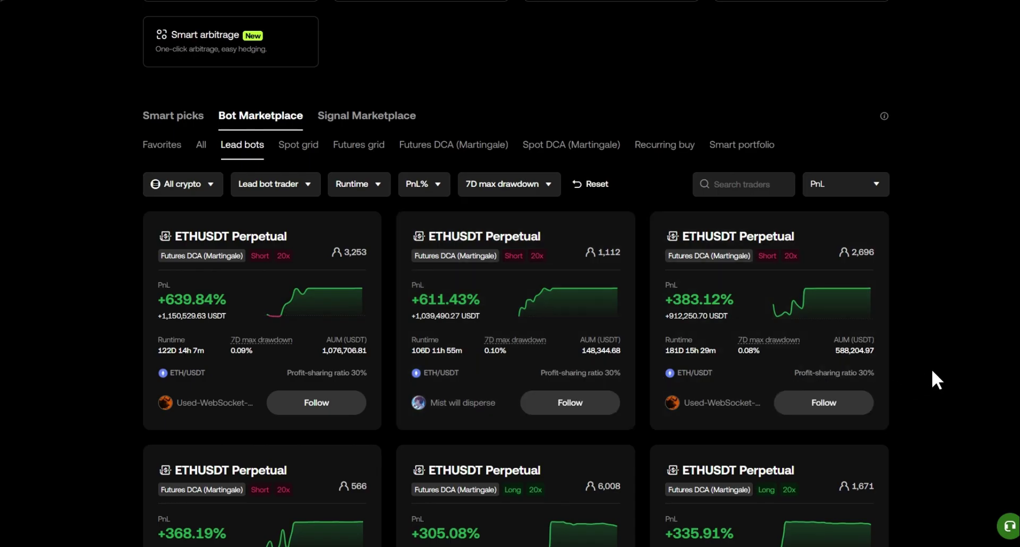
scroll(961, 355, "down", 3)
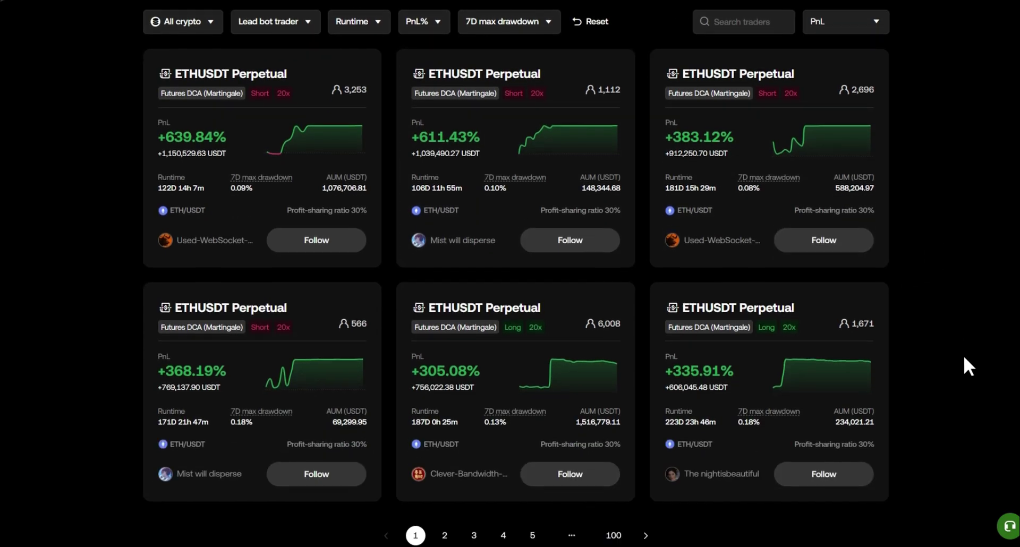
scroll(964, 355, "up", 5)
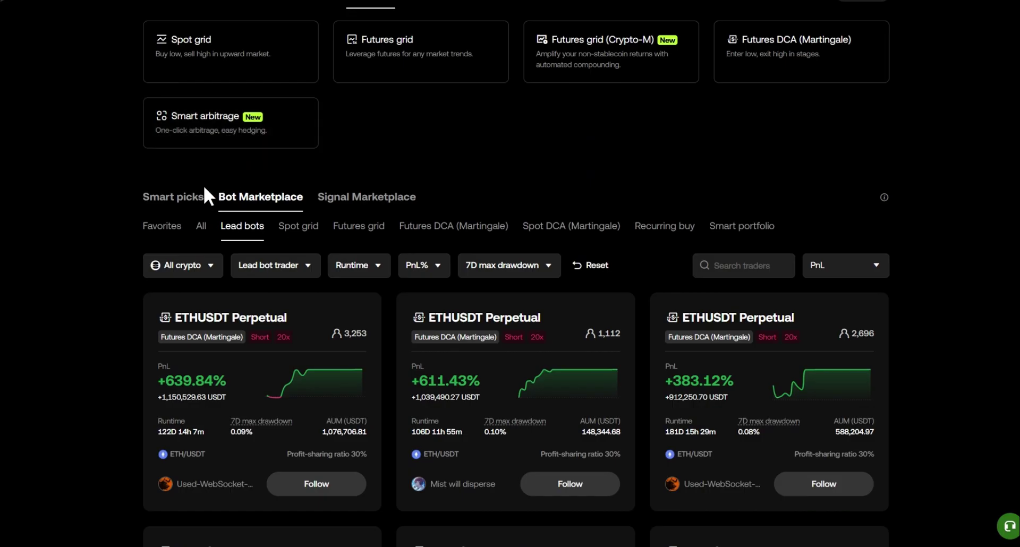
Review the Smart picks, including the precious metals, Tether Gold, hedging and grid sniper bots.
left_click(202, 192)
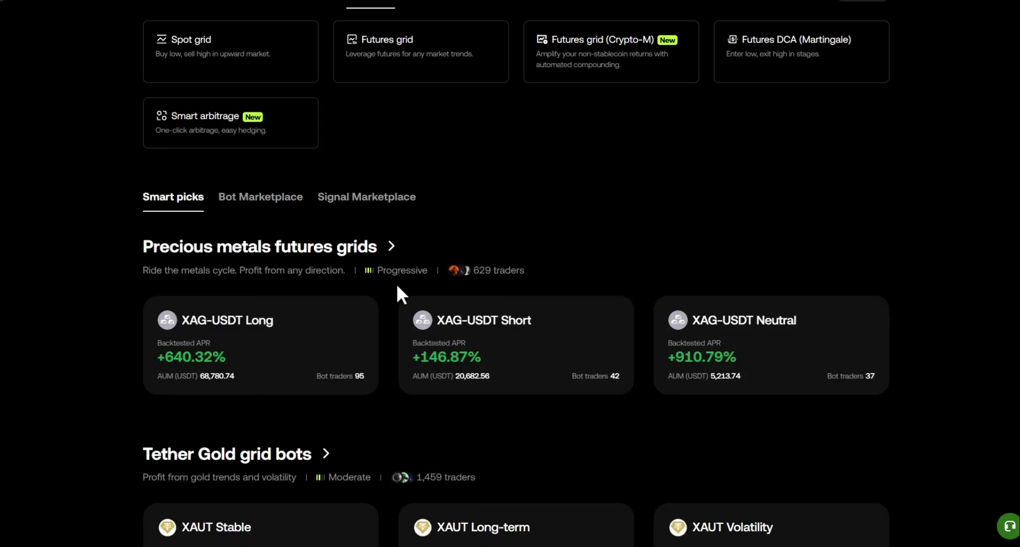
scroll(443, 248, "down", 3)
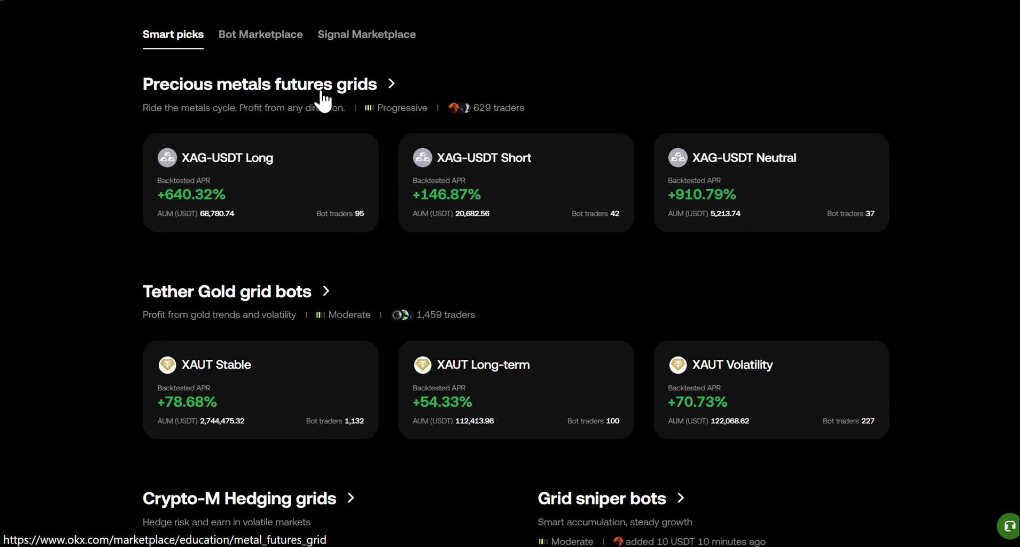
scroll(699, 282, "down", 6)
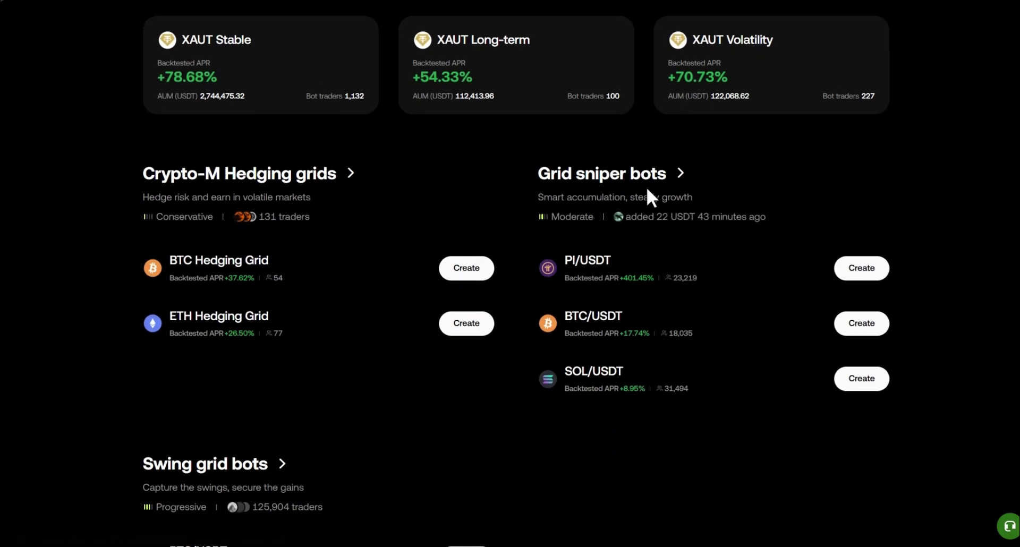
scroll(645, 185, "up", 2)
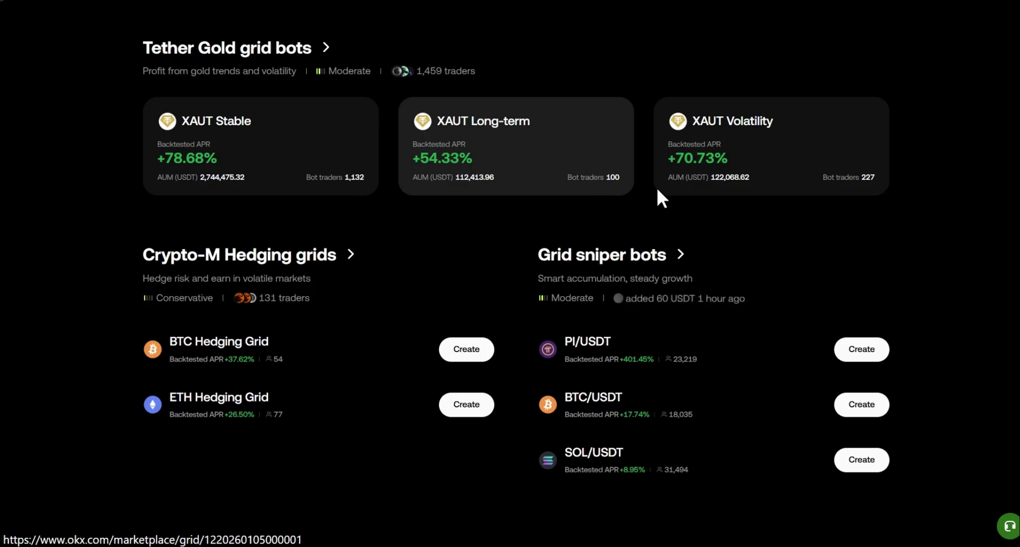
scroll(927, 236, "up", 5)
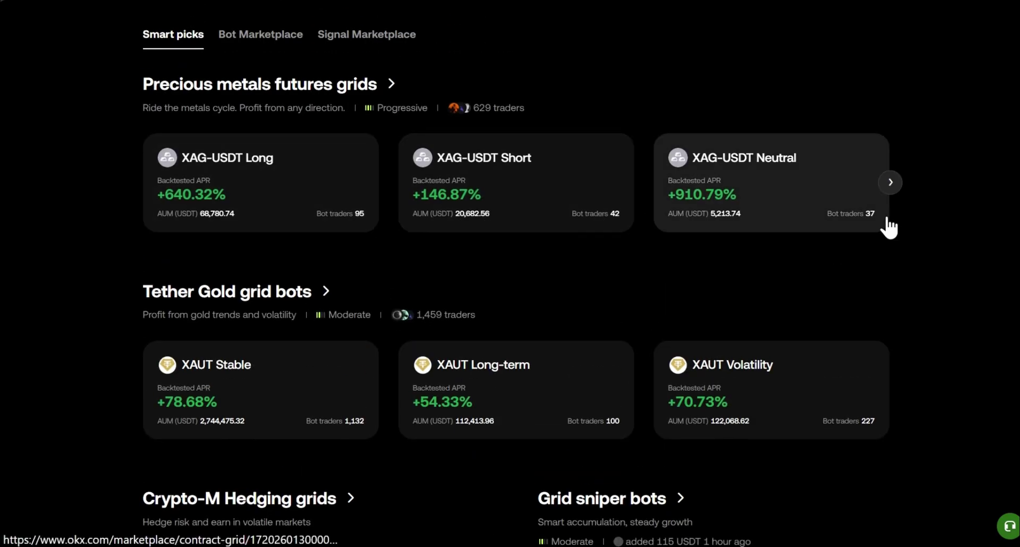
scroll(929, 285, "up", 2)
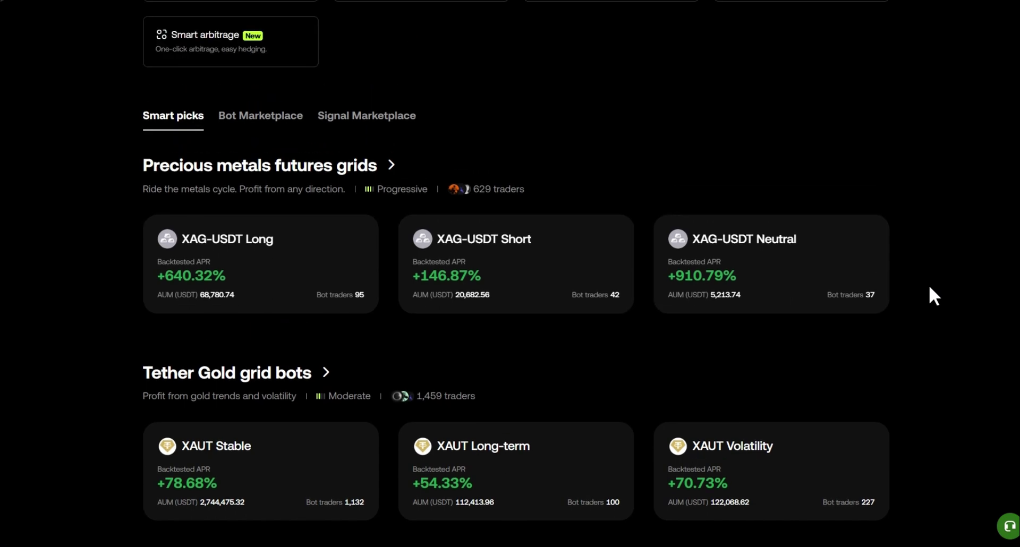
Open the Spot grid bot setup from the full list of trading bots.
scroll(929, 285, "up", 2)
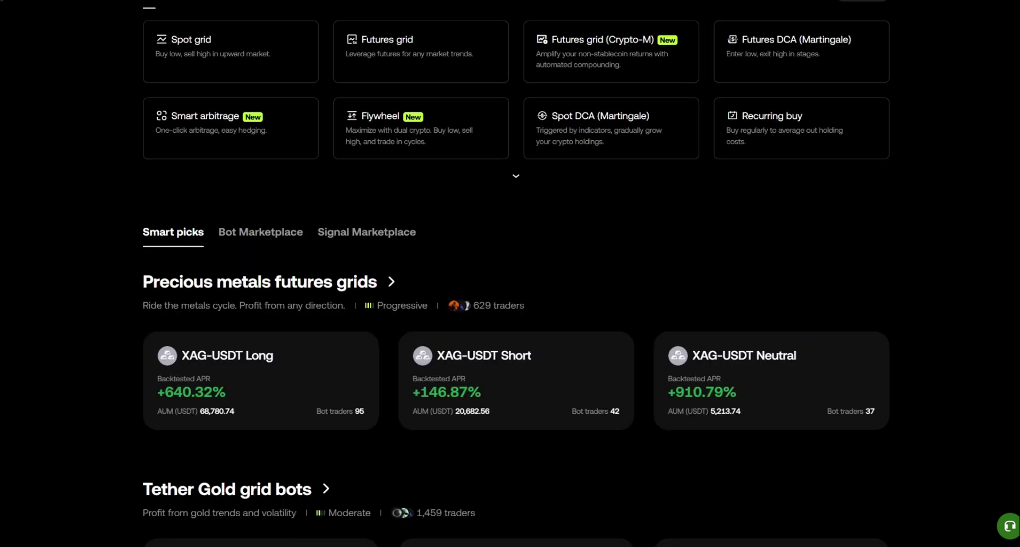
scroll(484, 363, "up", 4)
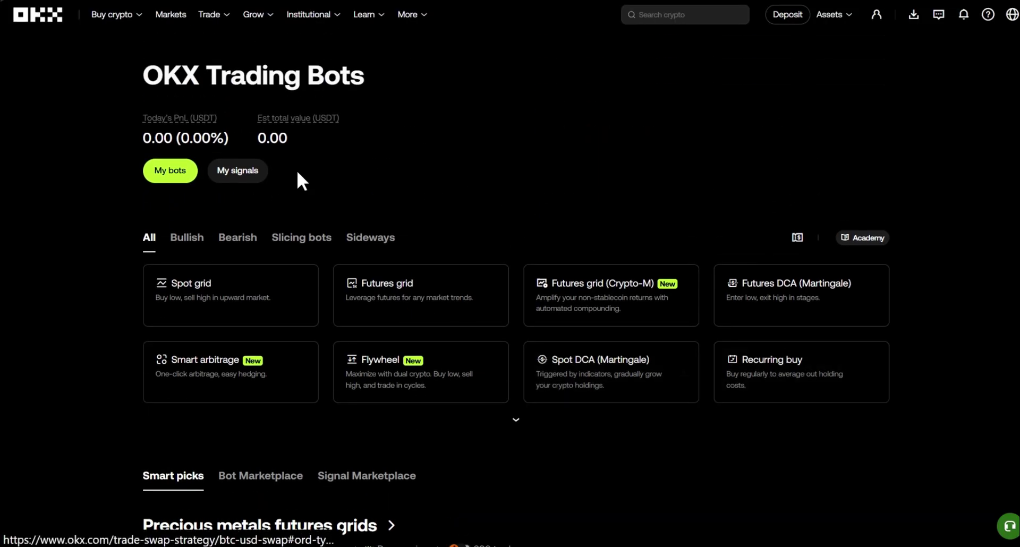
mouse_move(271, 309)
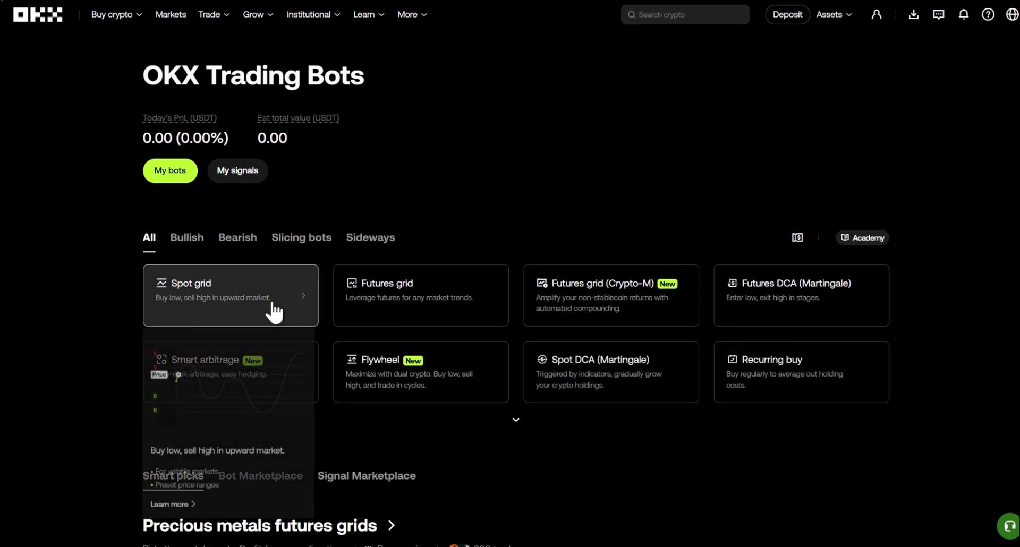
left_click(234, 314)
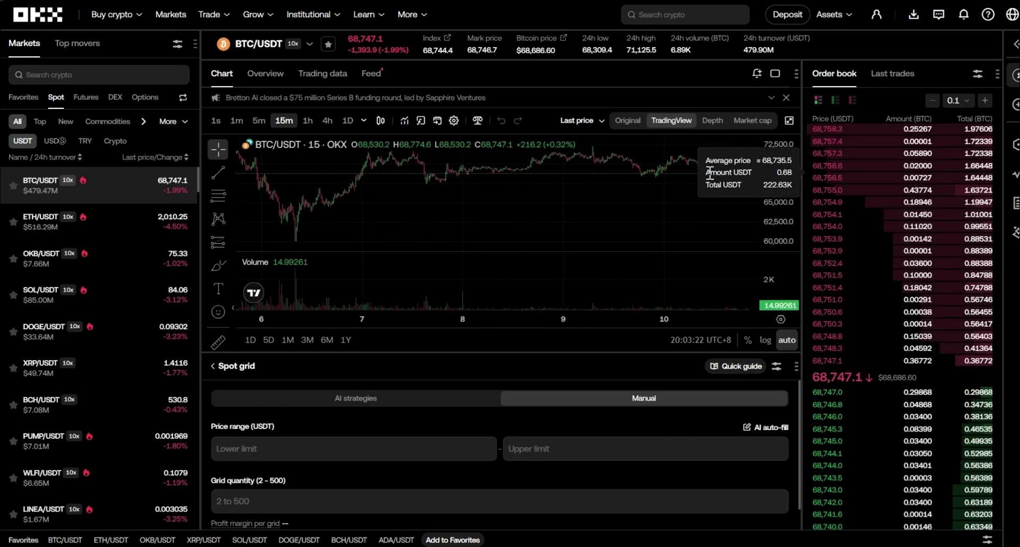
Zoom out the BTC/USDT price chart and shift it to inspect the recent price movement.
scroll(792, 229, "down", 3)
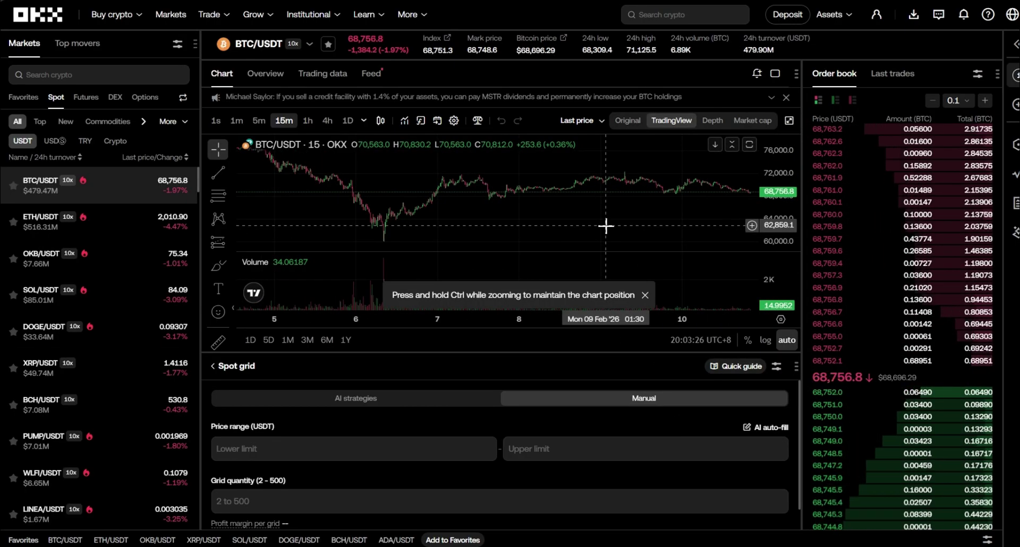
scroll(605, 225, "down", 3)
left_click_drag(660, 207, 422, 194)
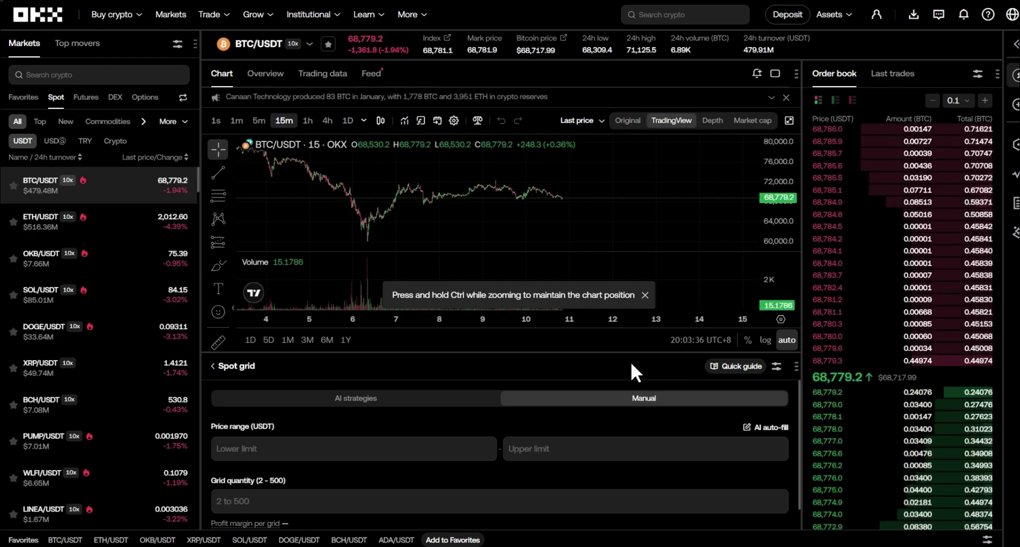
Compare the Manual form with the AI strategies for the spot grid, leaving AI strategies displayed.
scroll(630, 362, "down", 2)
scroll(630, 362, "down", 4)
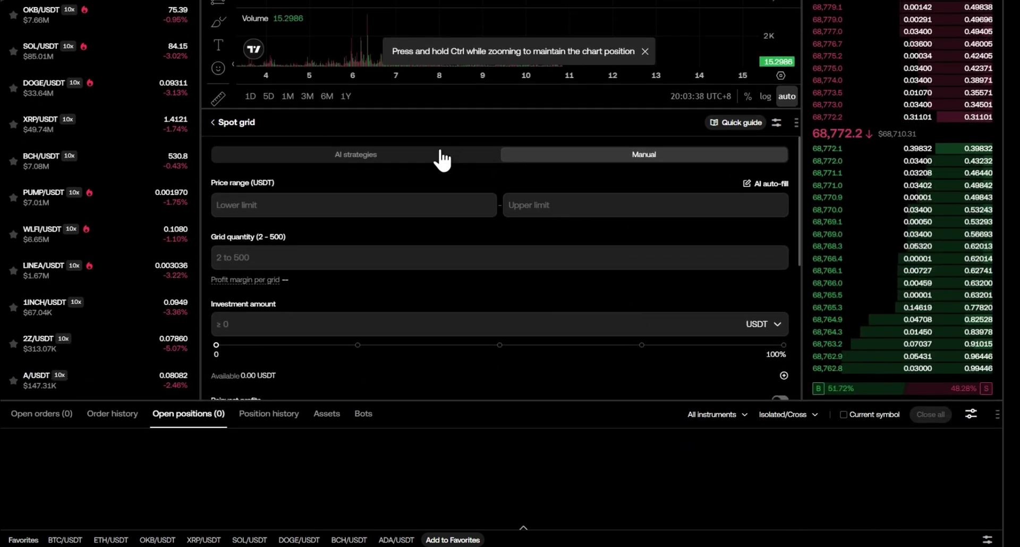
left_click(389, 154)
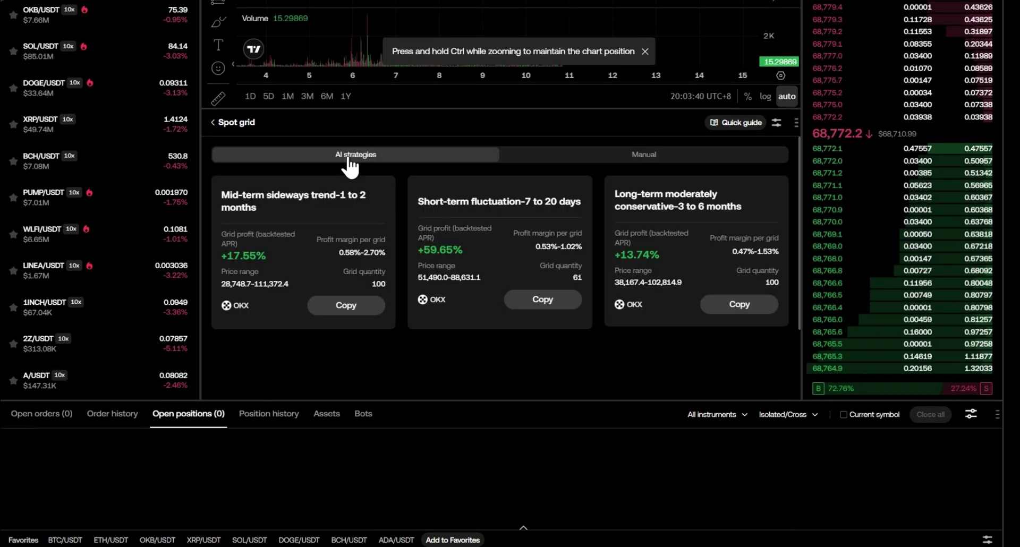
left_click(652, 159)
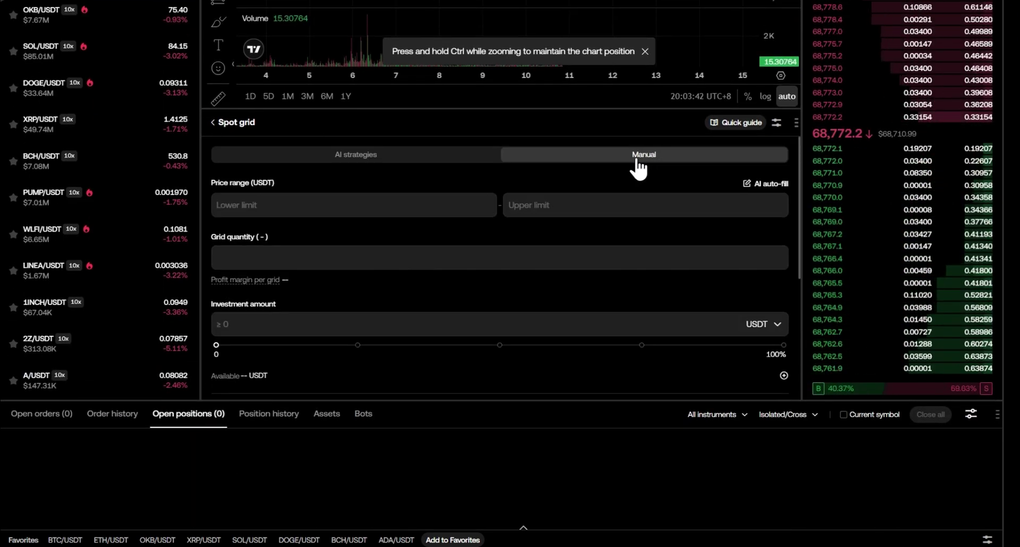
left_click(378, 157)
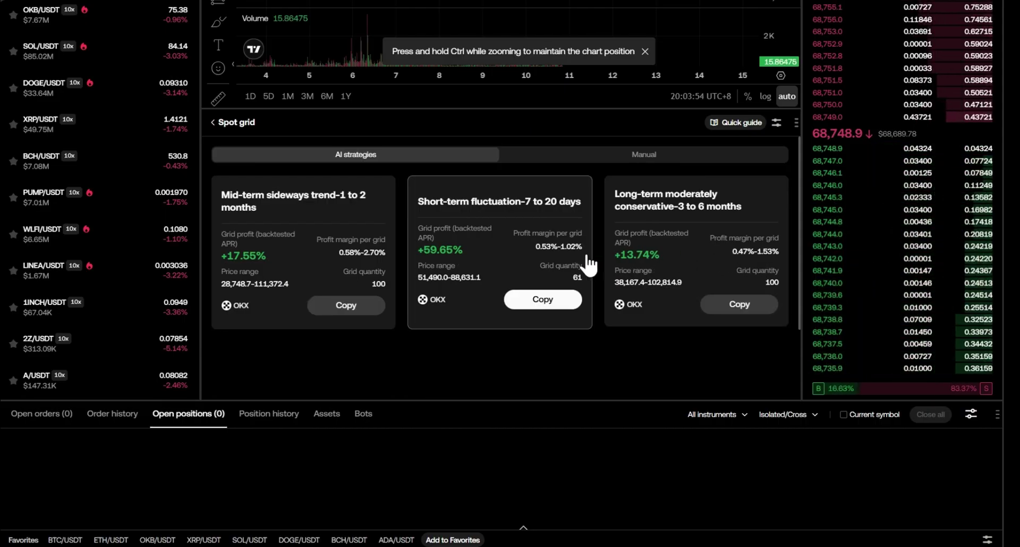
Switch the spot grid to Manual and expand its advanced settings to review the trailing options.
left_click(645, 155)
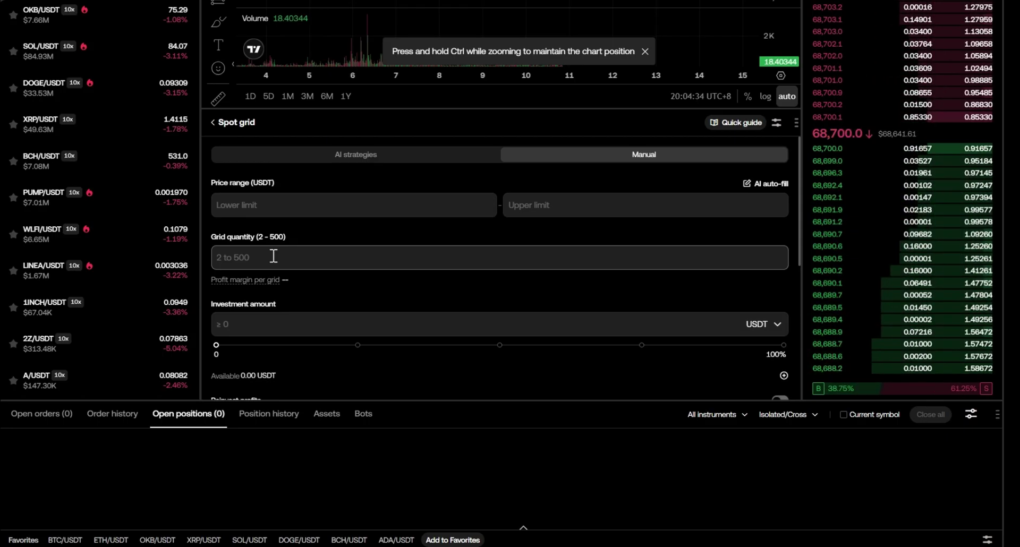
scroll(550, 239, "down", 3)
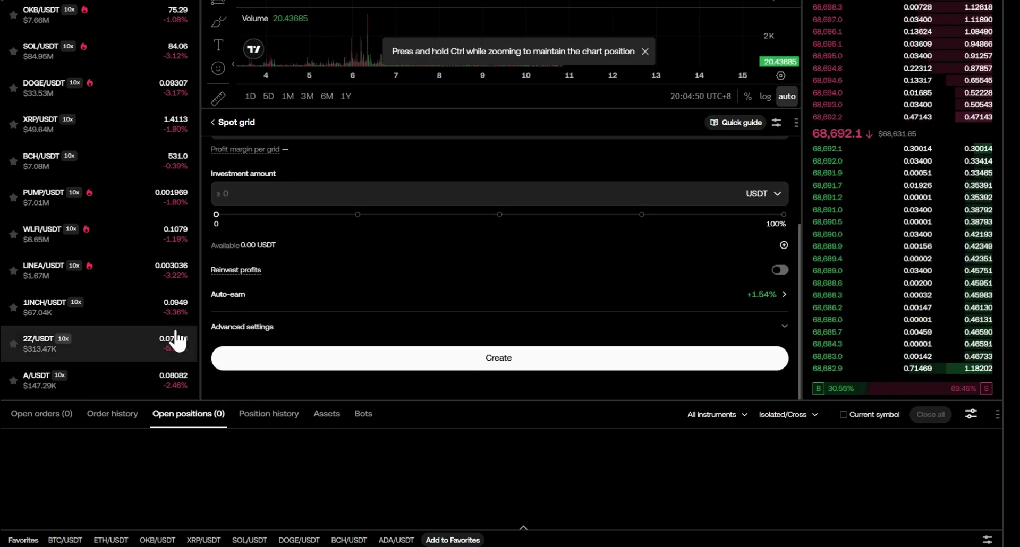
left_click(241, 328)
scroll(508, 290, "down", 3)
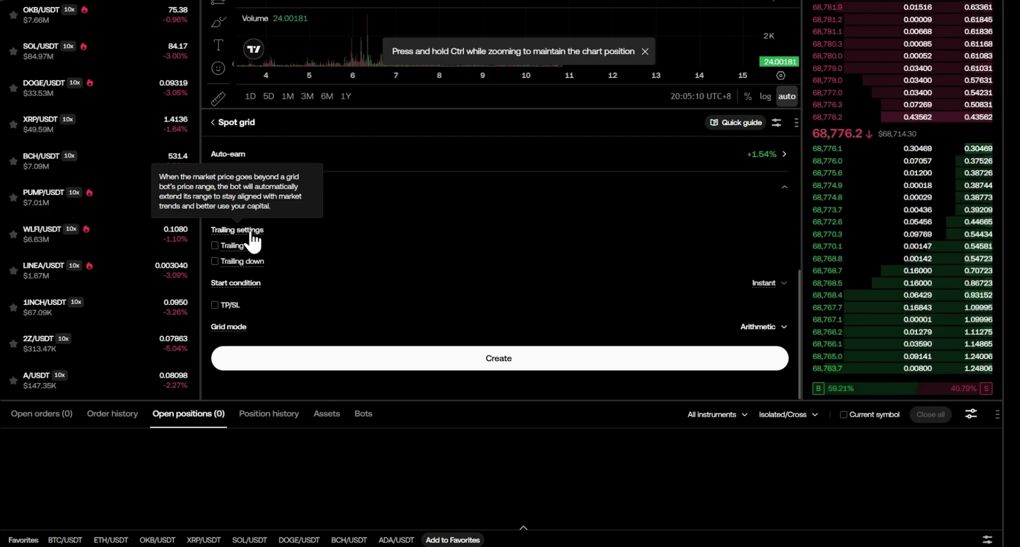
mouse_move(255, 249)
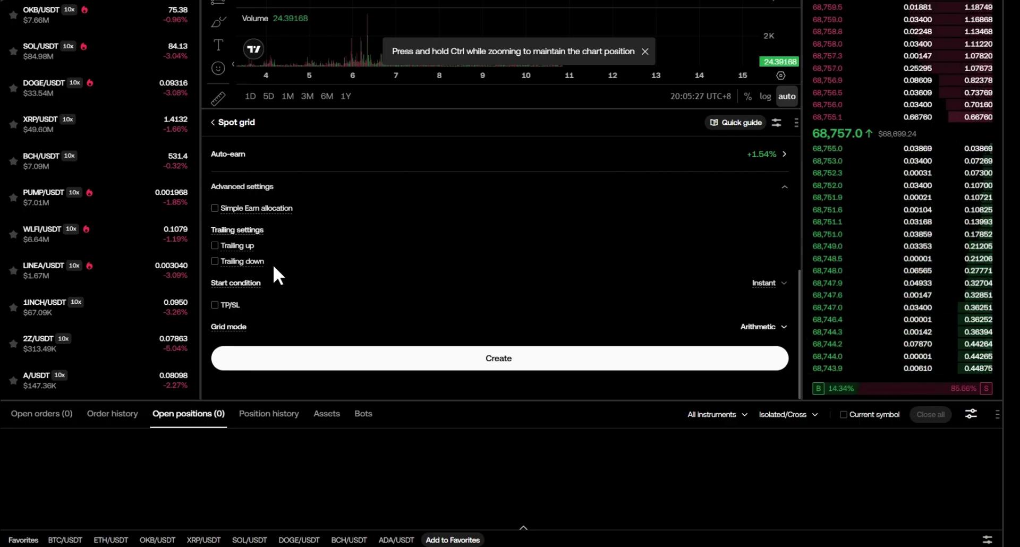
Enable TP/SL for the spot grid and check the take-profit trigger types, keeping Price.
left_click(235, 310)
left_click(782, 172)
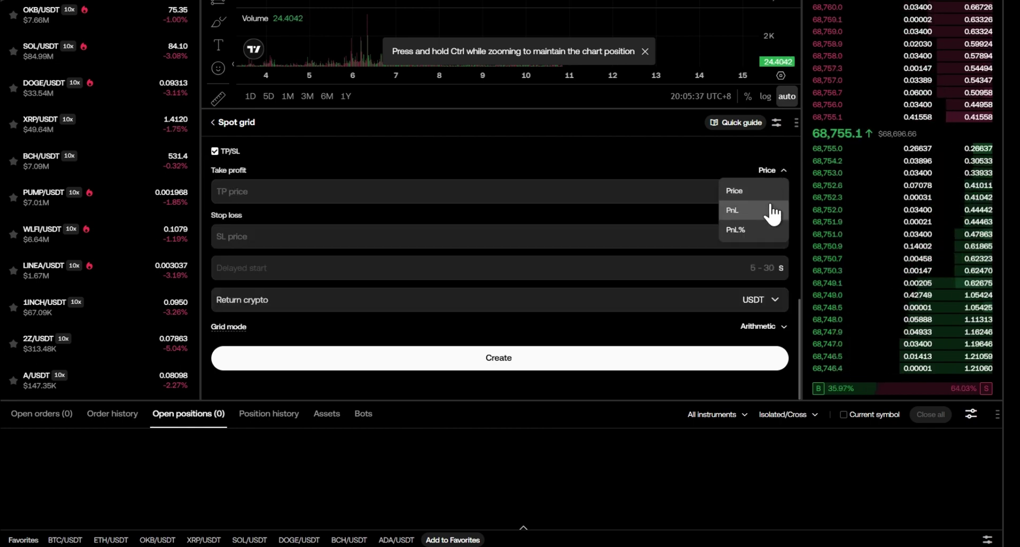
left_click(655, 164)
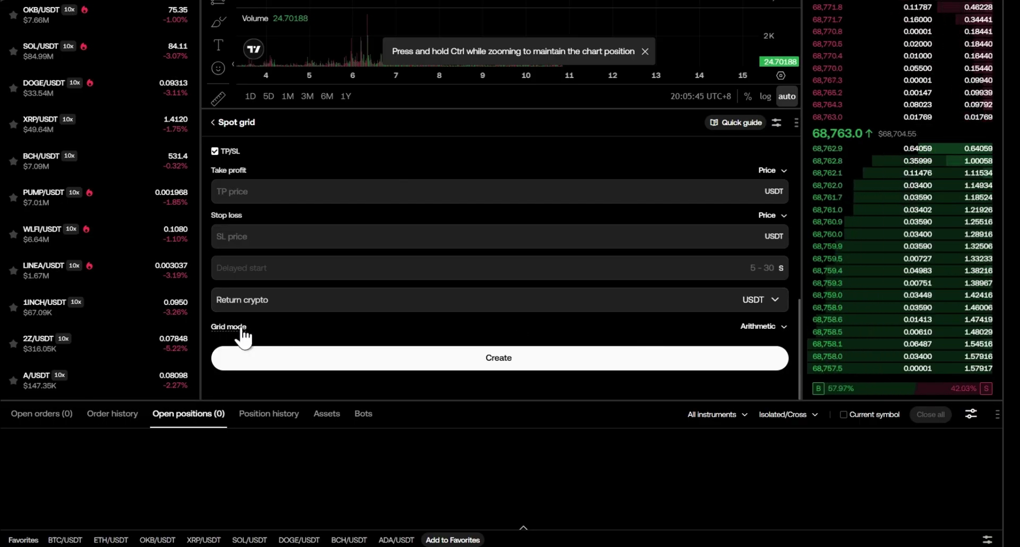
Set the spot grid's grid mode to Geometric and review the rest of the manual form.
left_click(763, 328)
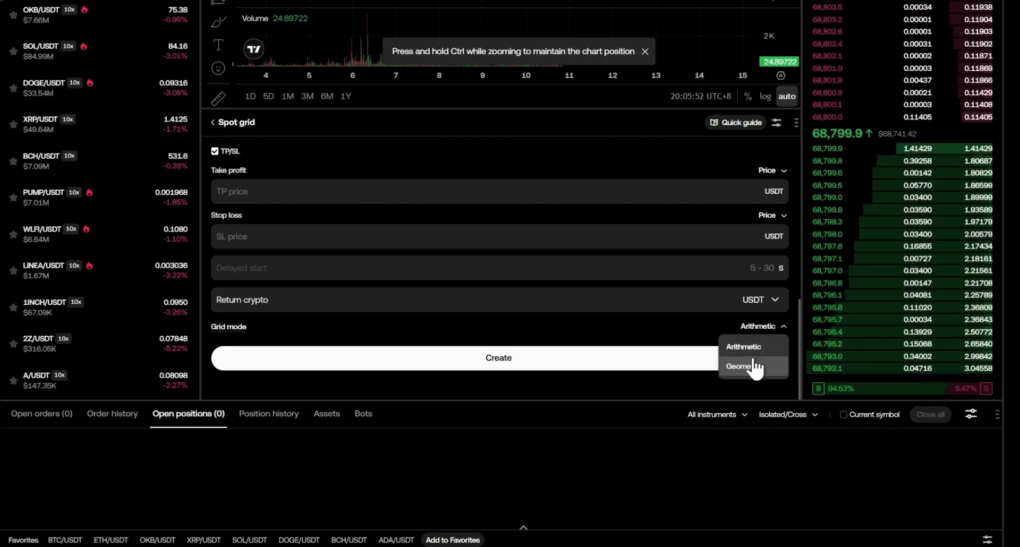
left_click(760, 368)
scroll(246, 233, "down", 5)
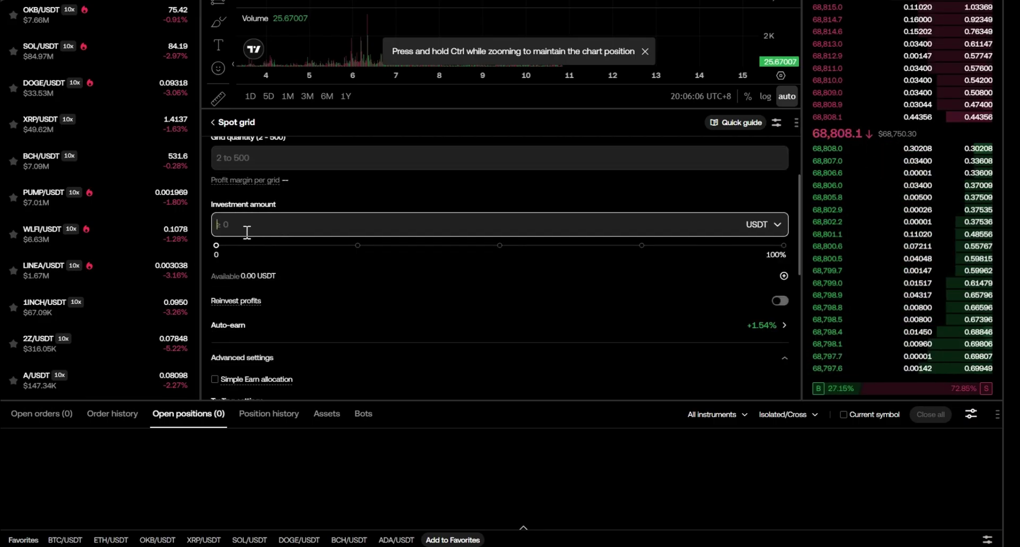
scroll(512, 365, "down", 5)
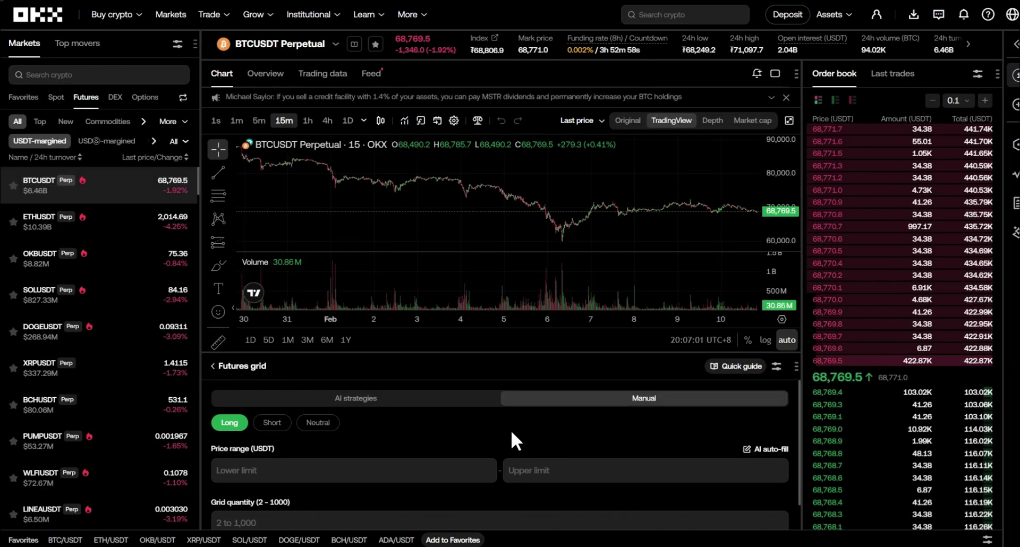
Look over the manual Futures grid form and list the crypto-margined futures contracts in the pair selector.
scroll(510, 428, "down", 2)
scroll(455, 432, "up", 2)
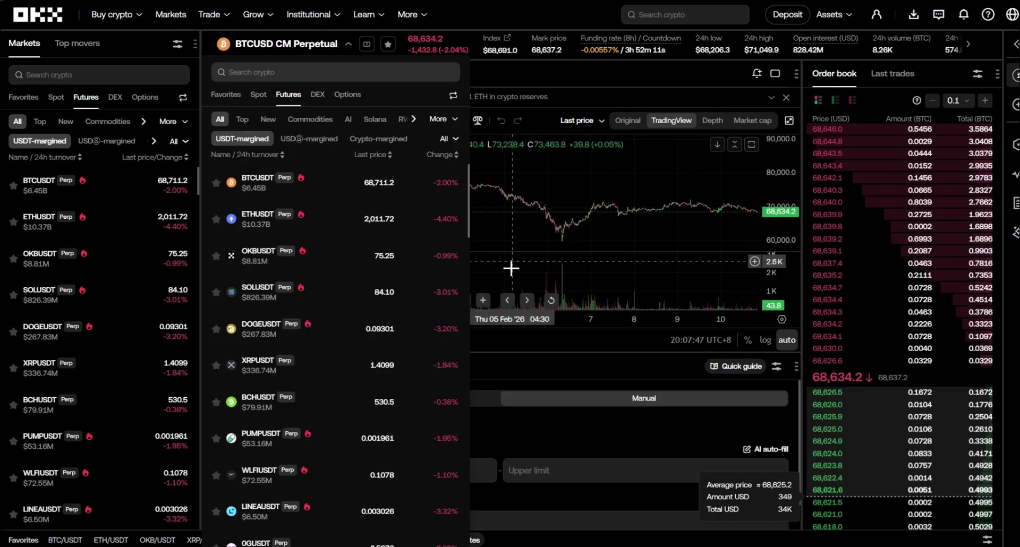
left_click(355, 139)
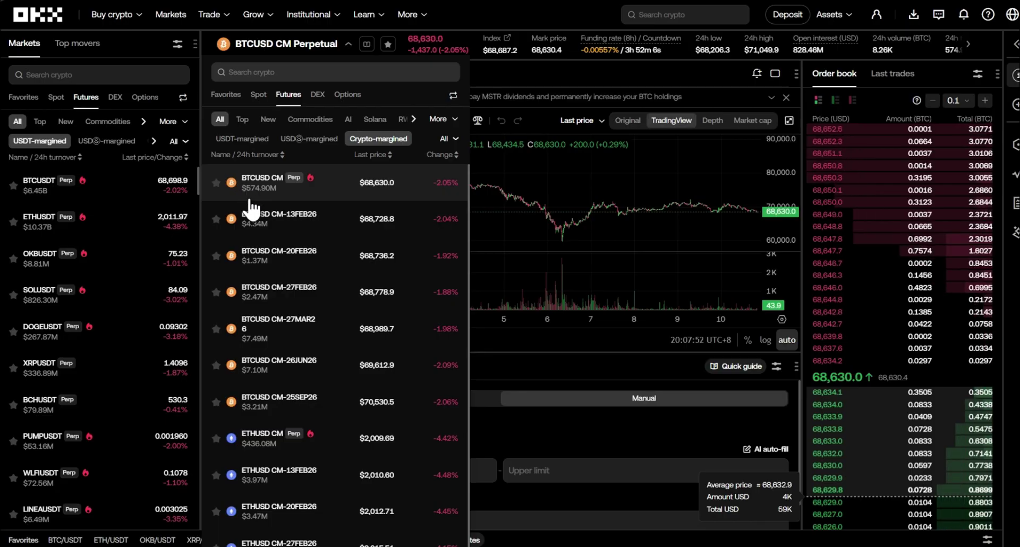
Switch the BTCUSDT futures grid from AI strategies to Manual and expand its advanced settings.
scroll(261, 455, "down", 8)
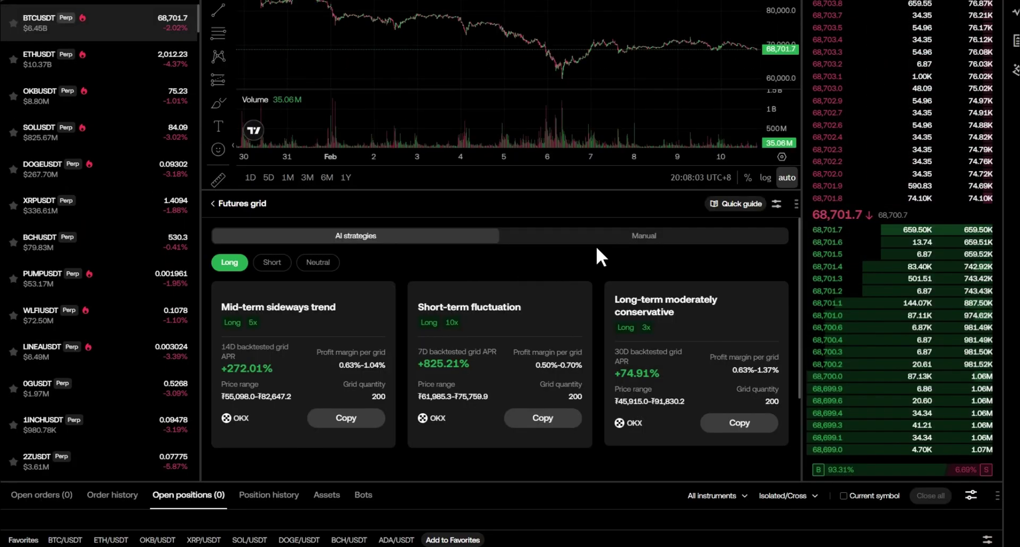
left_click(616, 239)
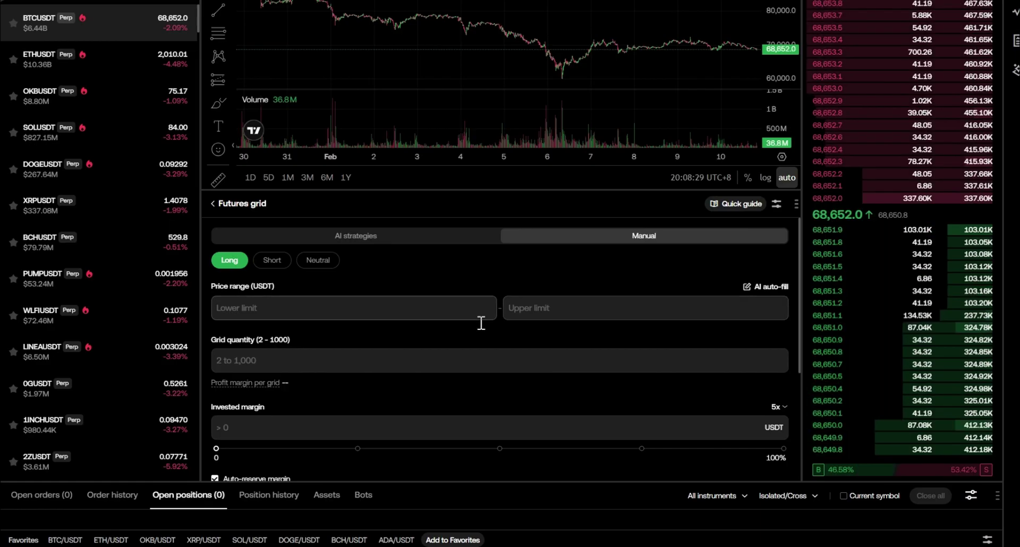
scroll(480, 322, "down", 2)
scroll(504, 362, "down", 2)
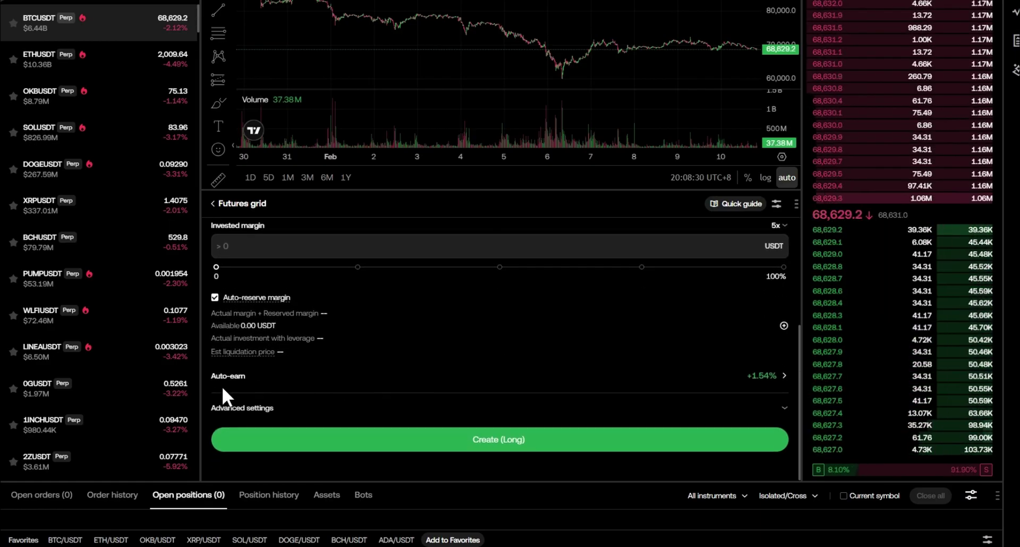
left_click(250, 408)
scroll(532, 398, "down", 2)
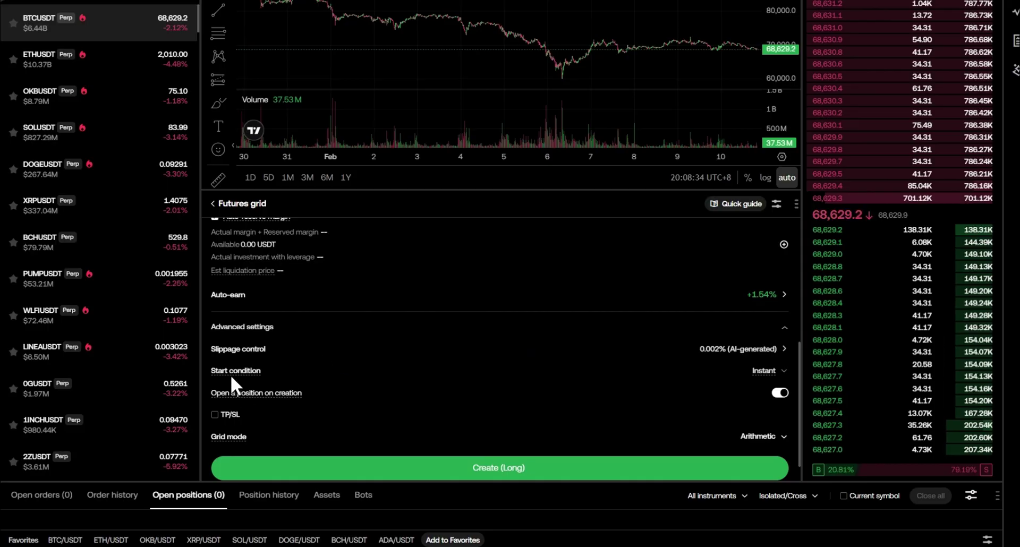
Check the futures grid's start condition and grid mode options, keeping Instant and Arithmetic.
left_click(765, 372)
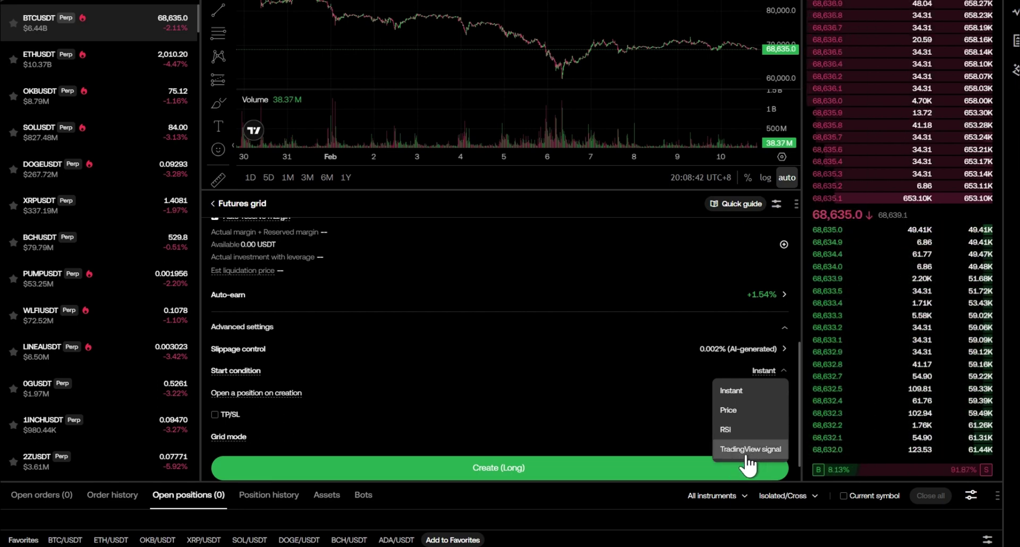
left_click(744, 392)
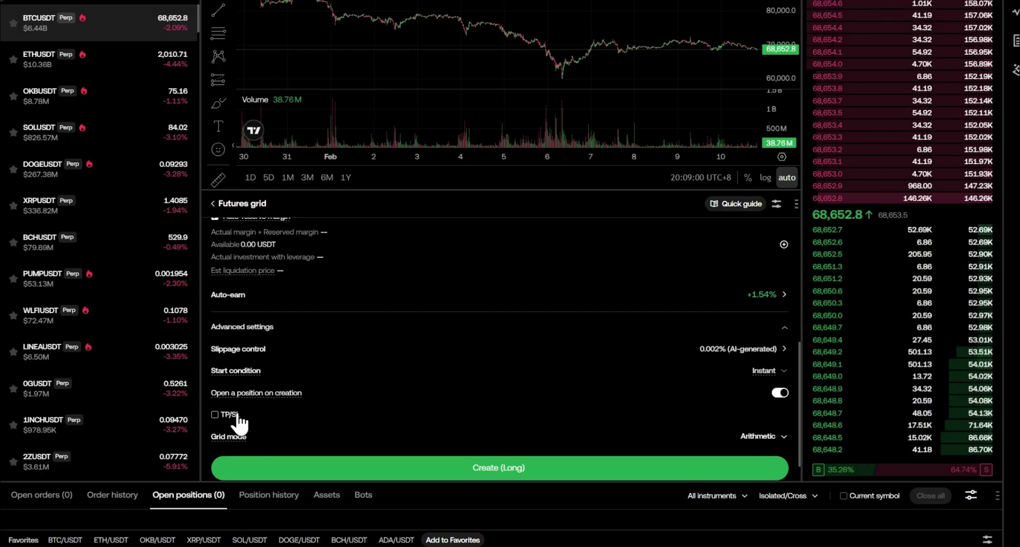
left_click(777, 438)
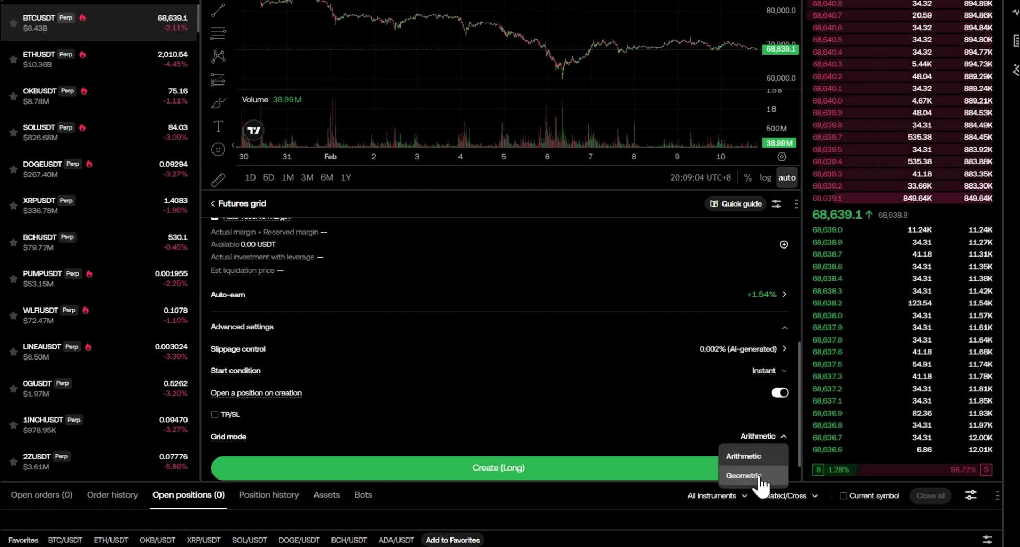
left_click(656, 397)
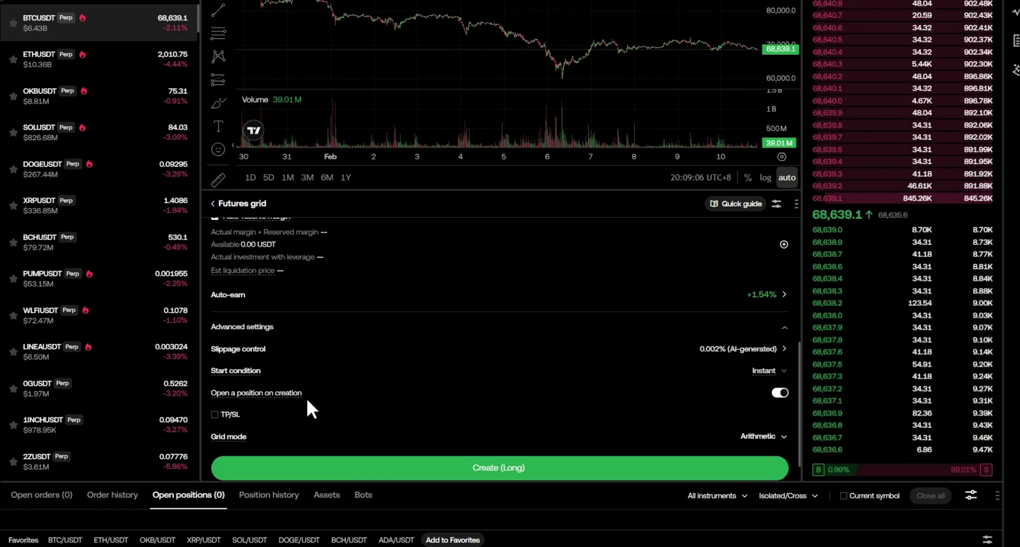
Enable TP/SL for the futures grid and review its take-profit and stop-loss fields.
left_click(227, 416)
scroll(458, 367, "down", 3)
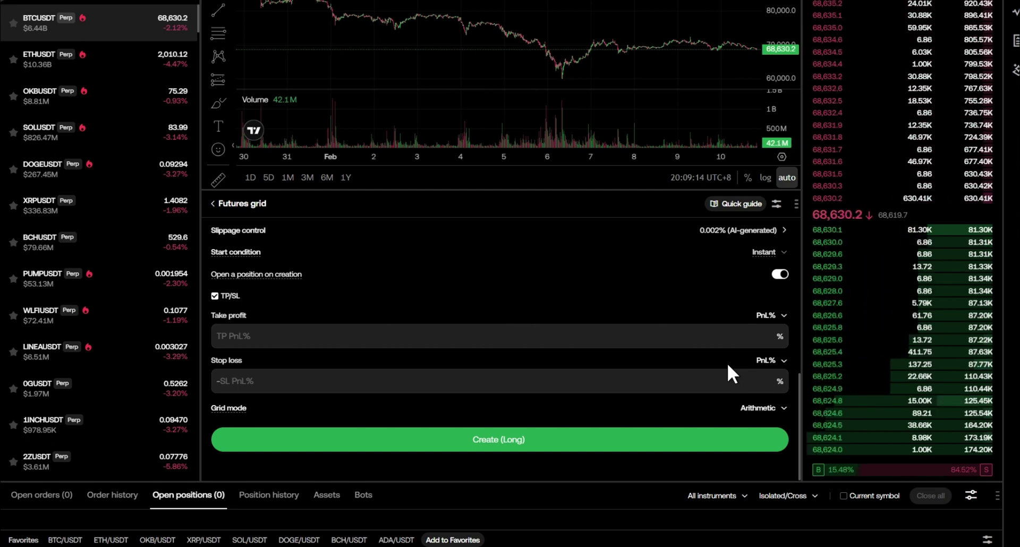
scroll(724, 361, "up", 5)
scroll(637, 339, "down", 5)
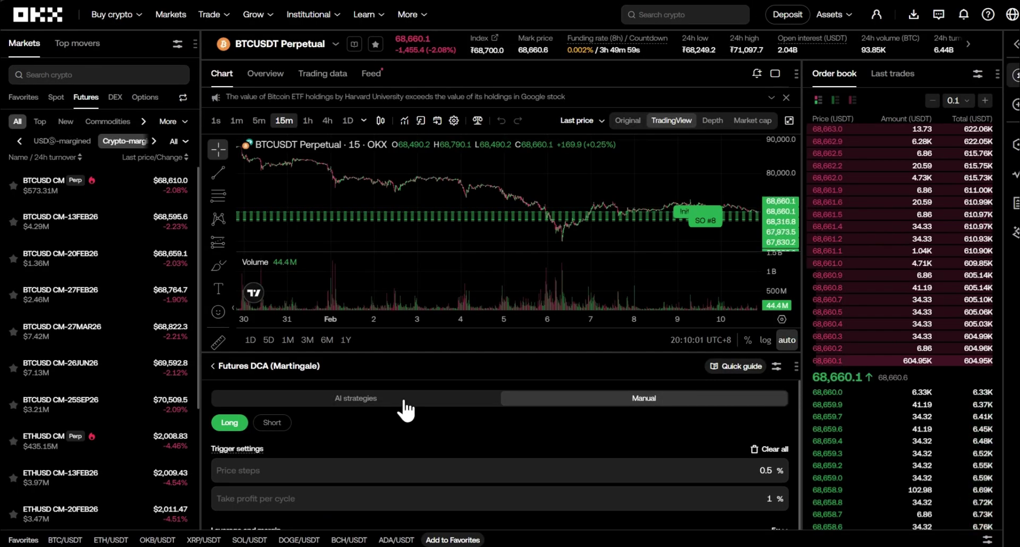
Examine the long AI strategies for Futures DCA (Martingale), including the safety orders and take profit of Mid-term moderate bullish.
scroll(817, 414, "down", 3)
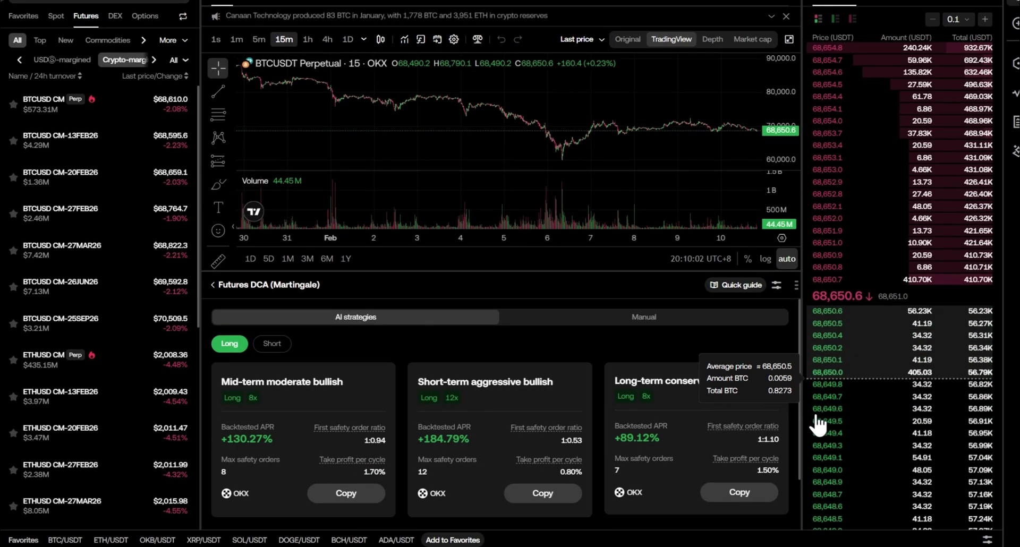
scroll(735, 269, "down", 3)
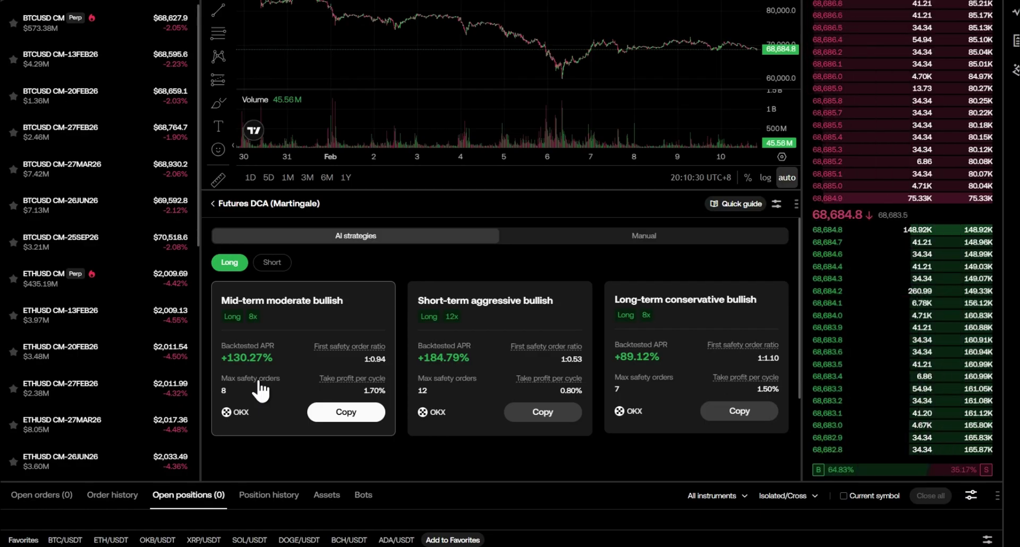
mouse_move(362, 385)
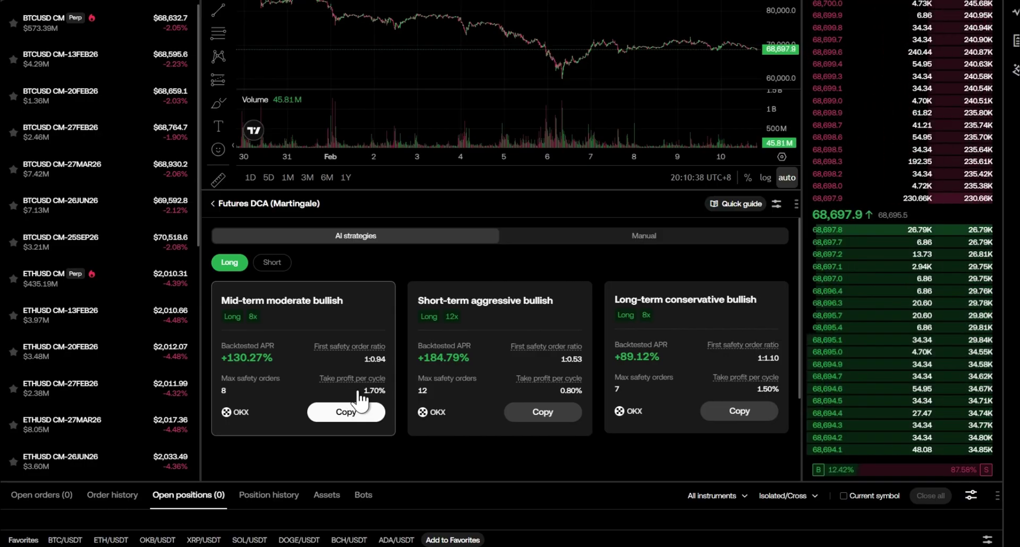
Switch Futures DCA (Martingale) to Manual and review its trigger, leverage, margin and profit reinvestment settings.
left_click(610, 245)
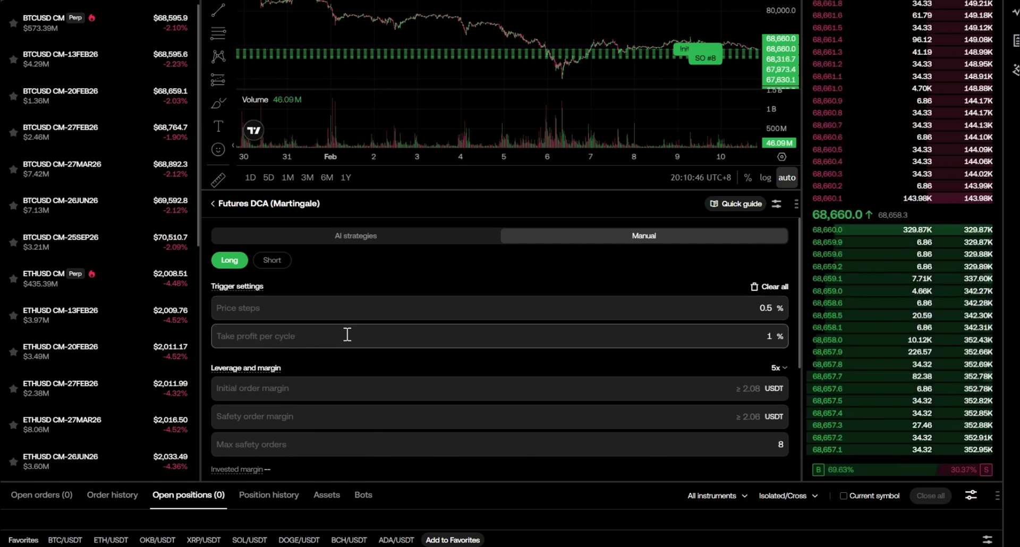
scroll(419, 356, "down", 2)
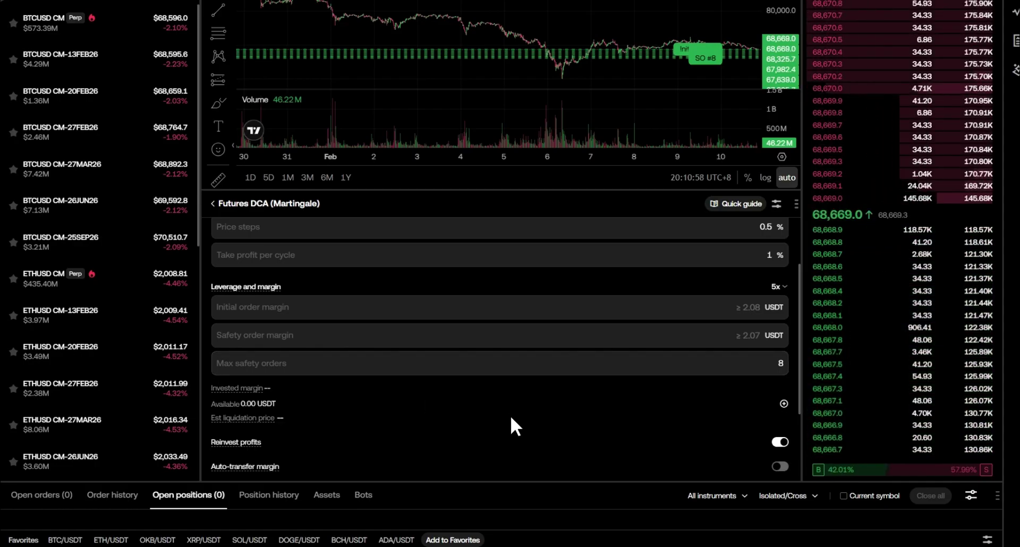
scroll(512, 416, "down", 2)
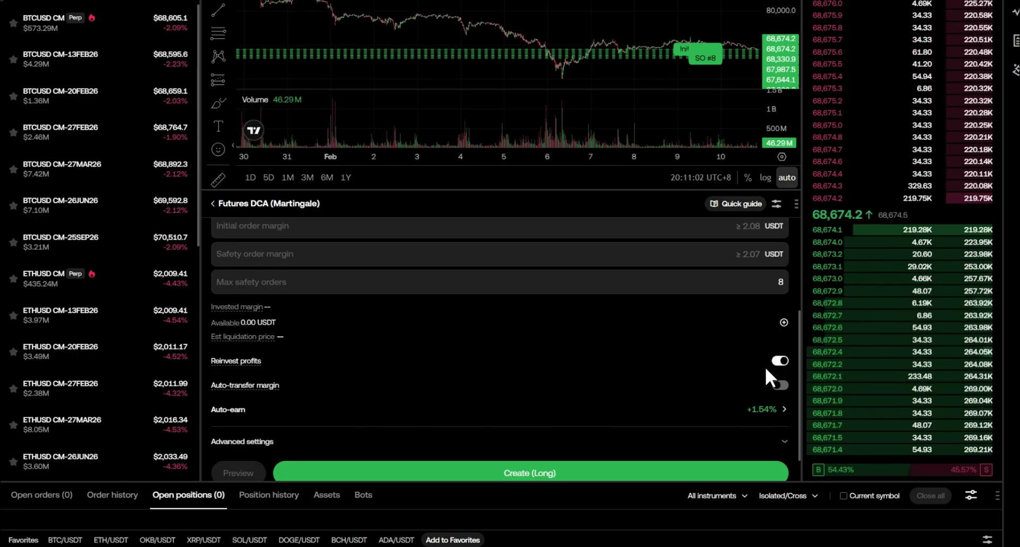
scroll(595, 357, "down", 1)
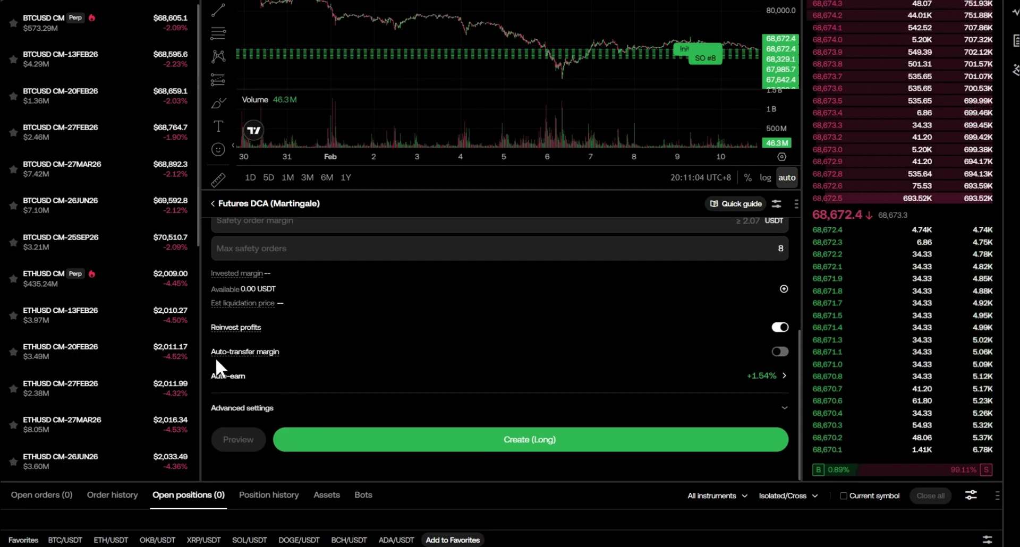
mouse_move(265, 356)
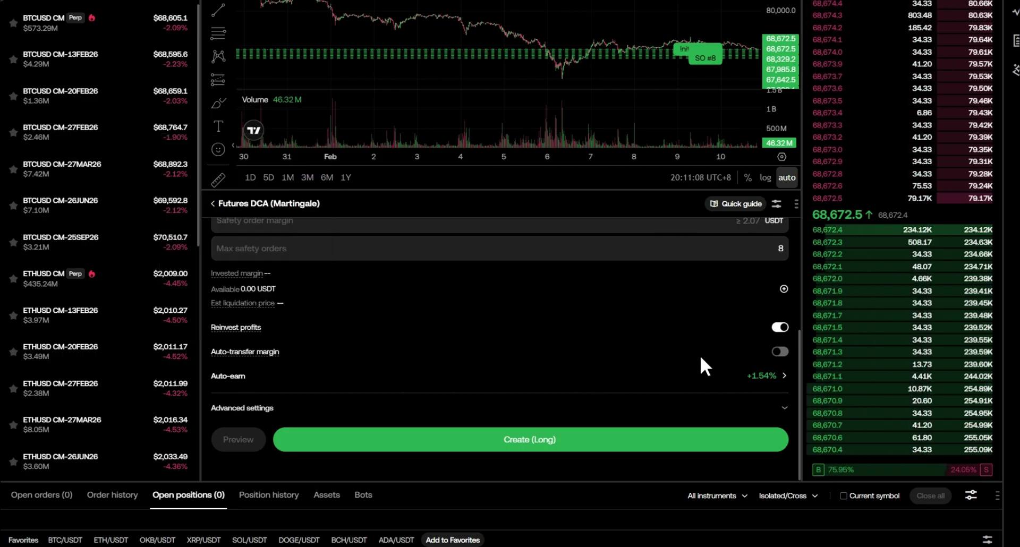
Enable Auto-transfer margin for the Futures DCA bot and expand its advanced settings.
left_click(781, 353)
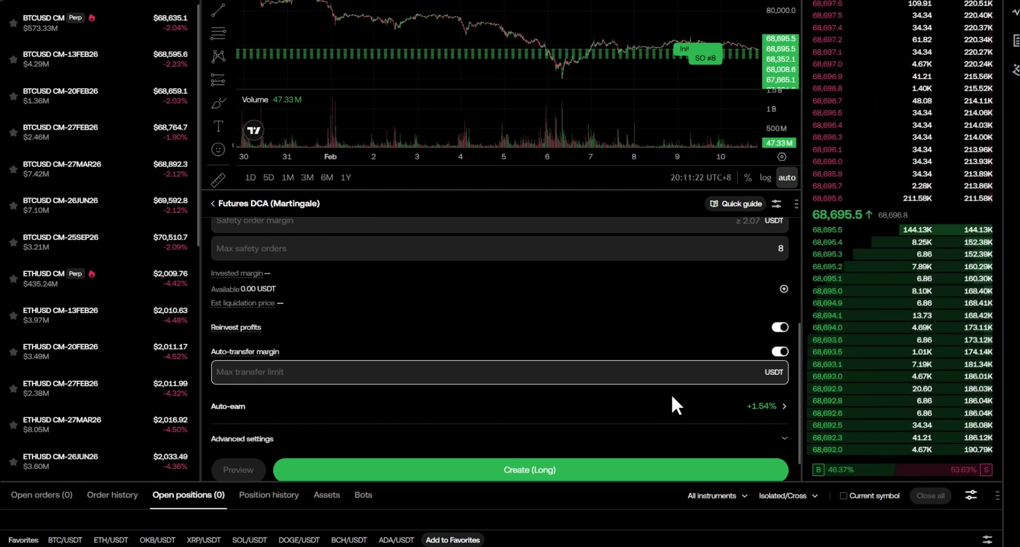
scroll(671, 394, "down", 1)
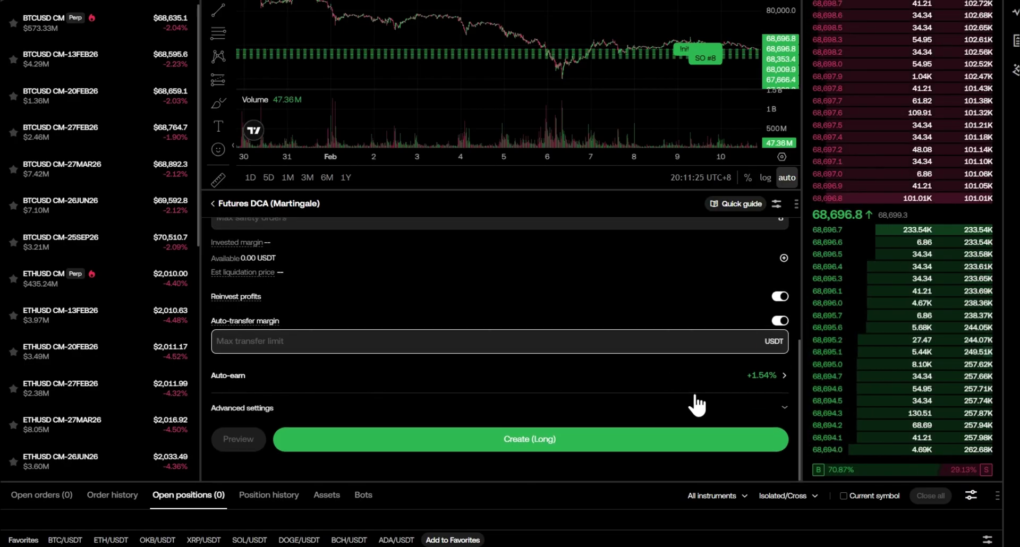
left_click(707, 409)
scroll(534, 388, "down", 5)
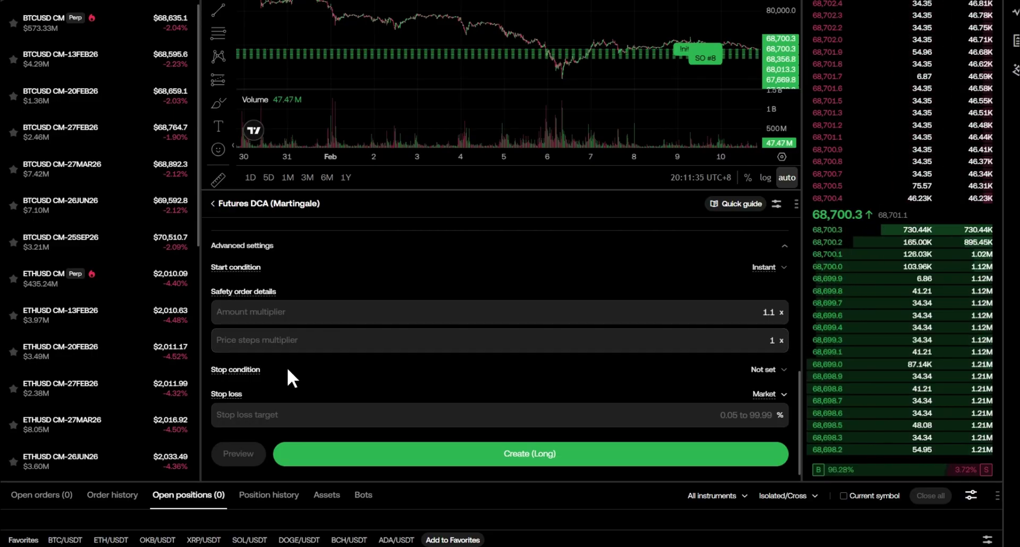
Check the Futures DCA stop condition options, keeping Not set, and look over the remaining settings.
left_click(767, 370)
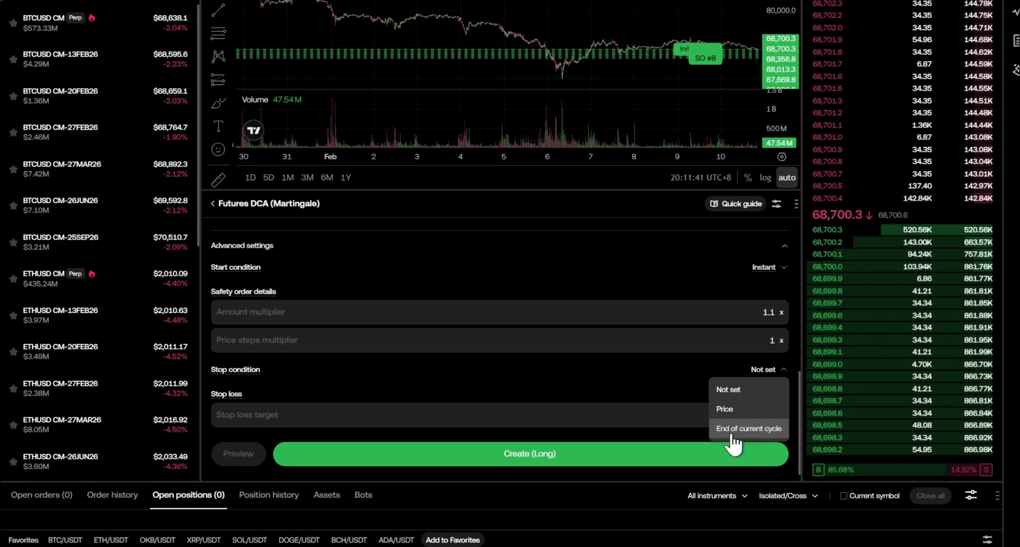
left_click(771, 369)
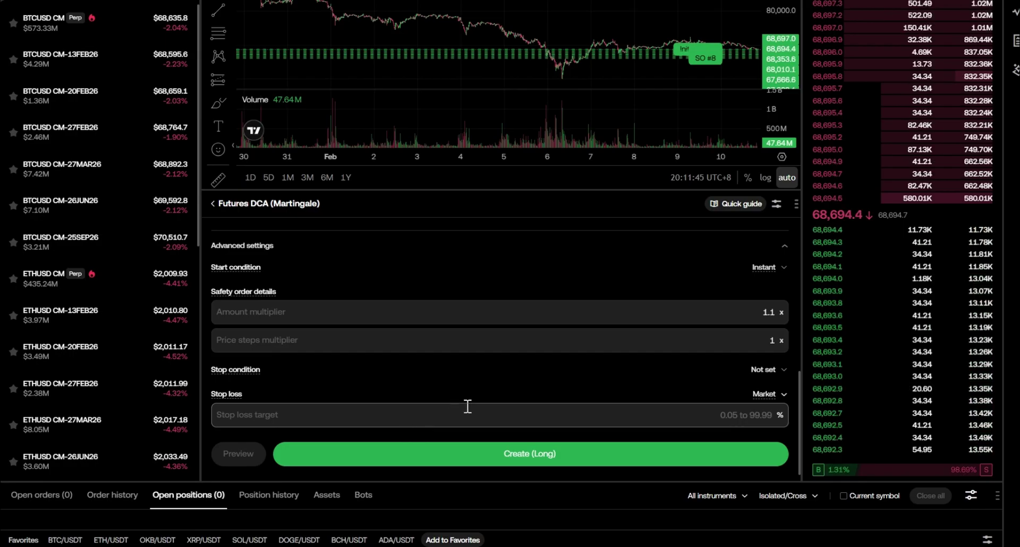
scroll(468, 406, "down", 1)
scroll(547, 360, "up", 5)
scroll(551, 353, "down", 5)
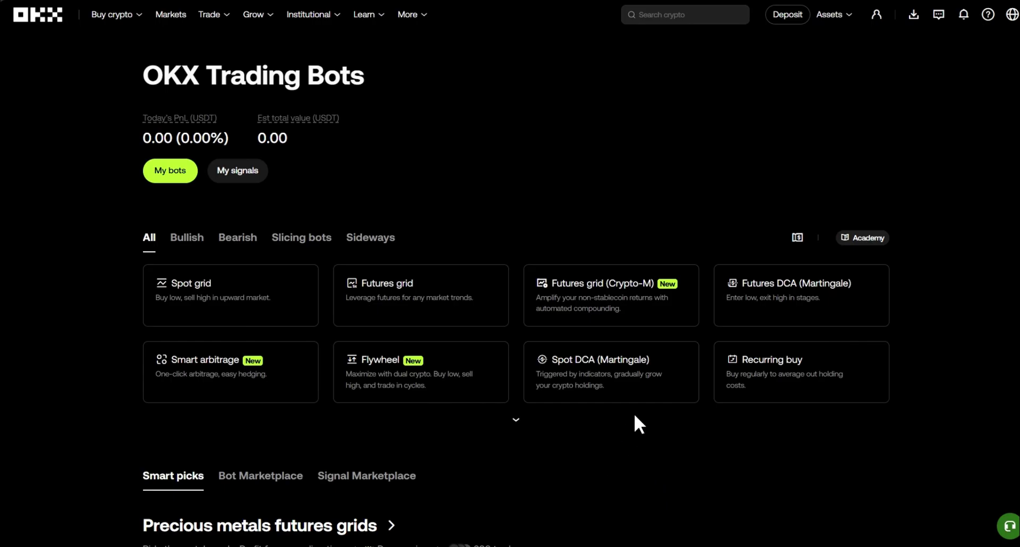
Open the Spot DCA (Martingale) bot, switch it to Manual and review its trigger and investment settings.
mouse_move(626, 388)
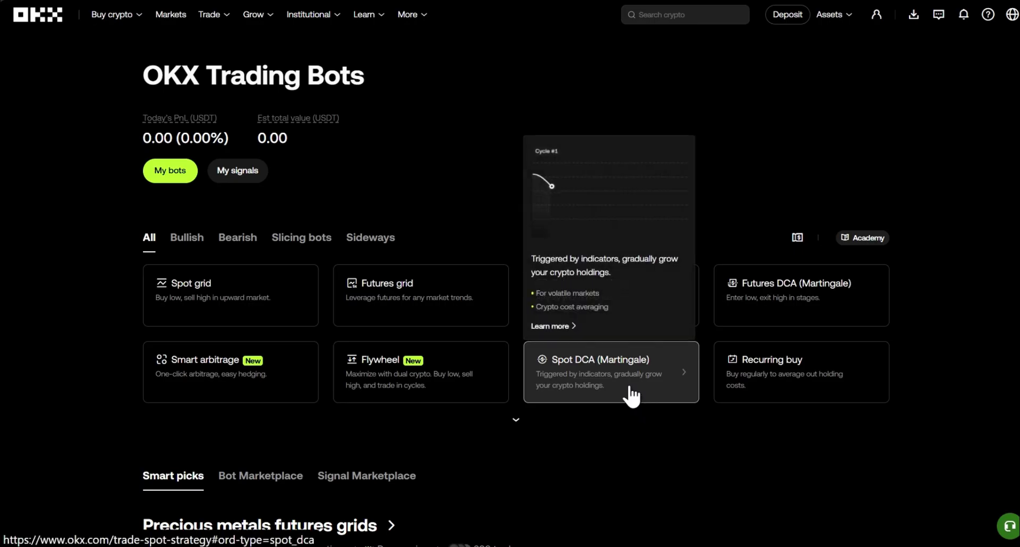
left_click(576, 407)
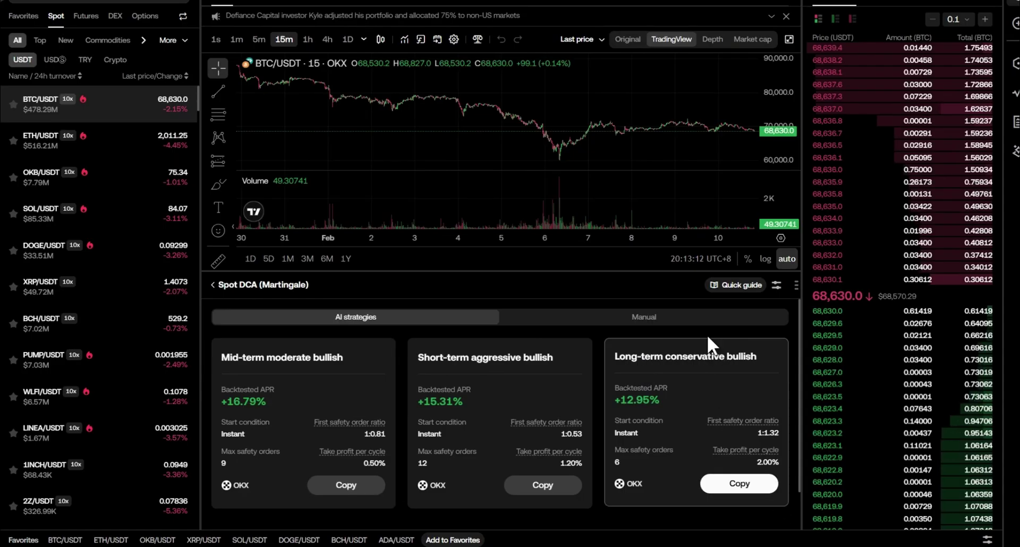
left_click(712, 318)
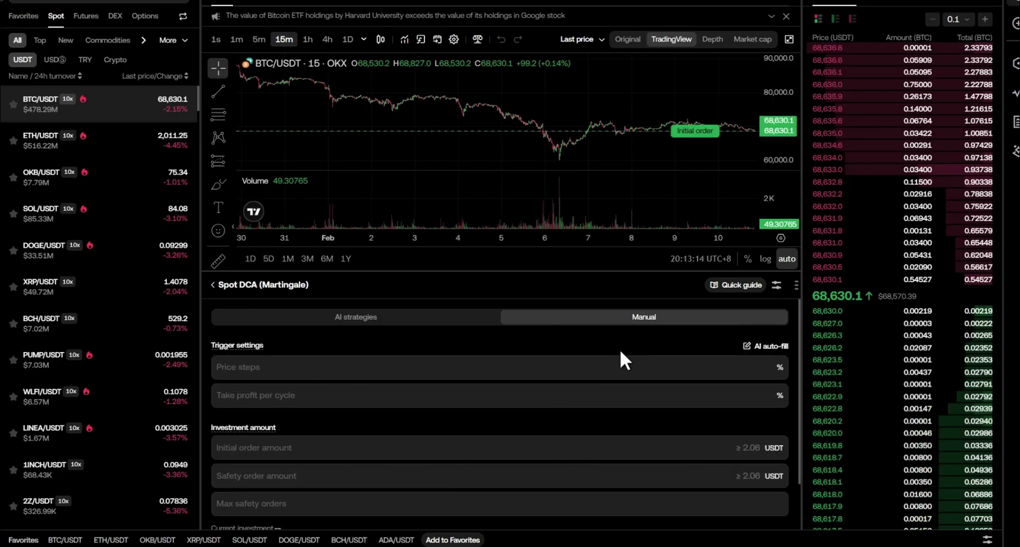
scroll(620, 362, "down", 5)
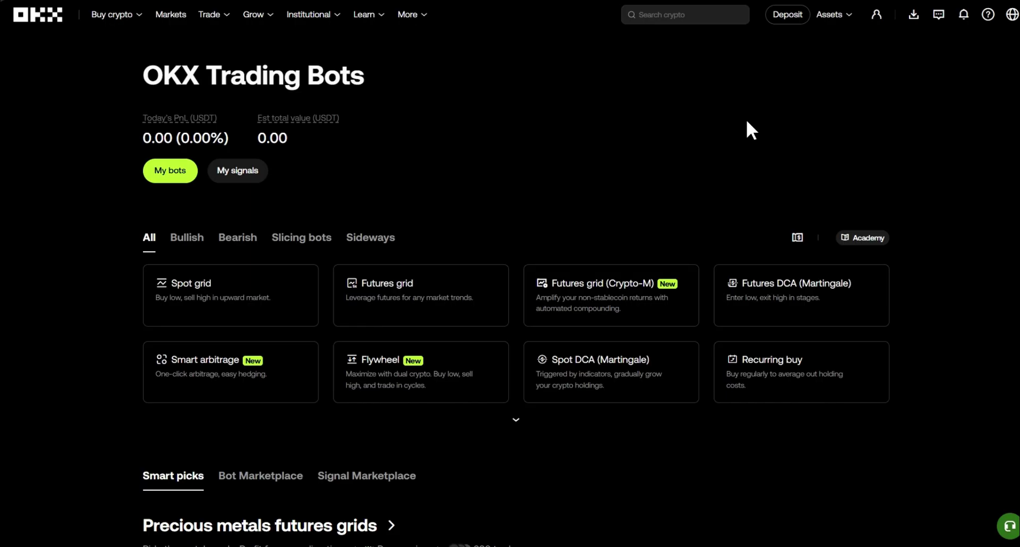
Open the Smart arbitrage bot and review its BTC pair, investment amount, estimated APY and estimated PnL sections.
left_click(204, 379)
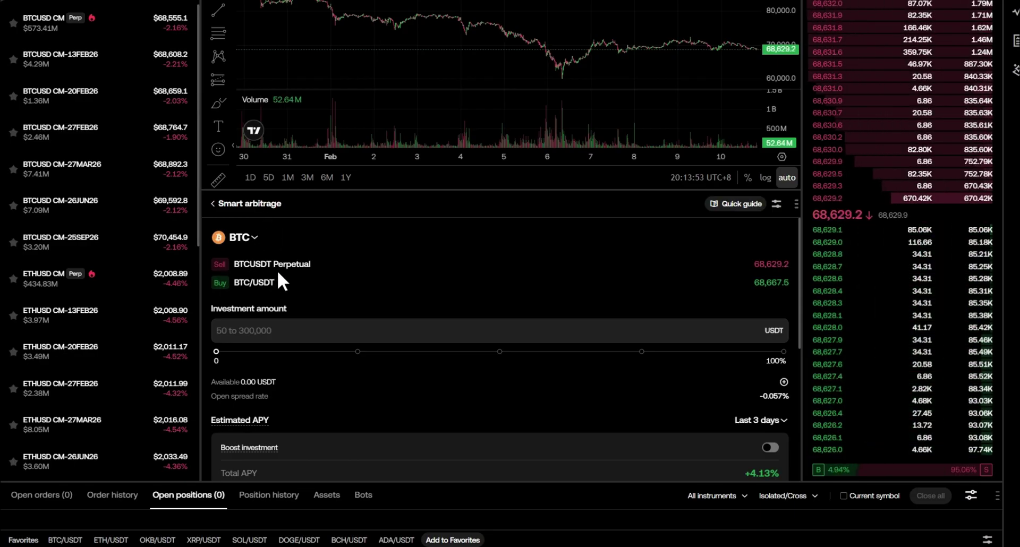
scroll(553, 283, "down", 2)
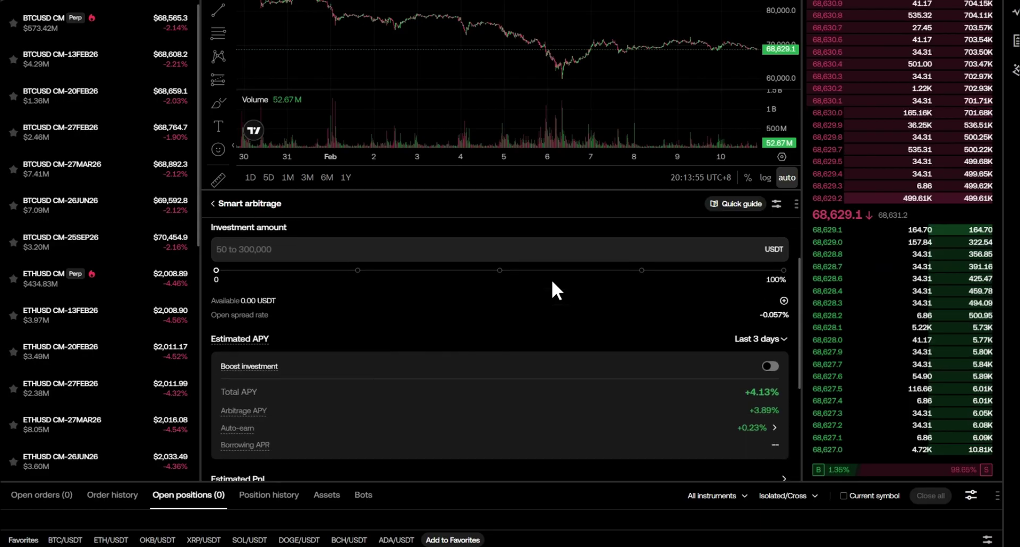
scroll(553, 283, "down", 2)
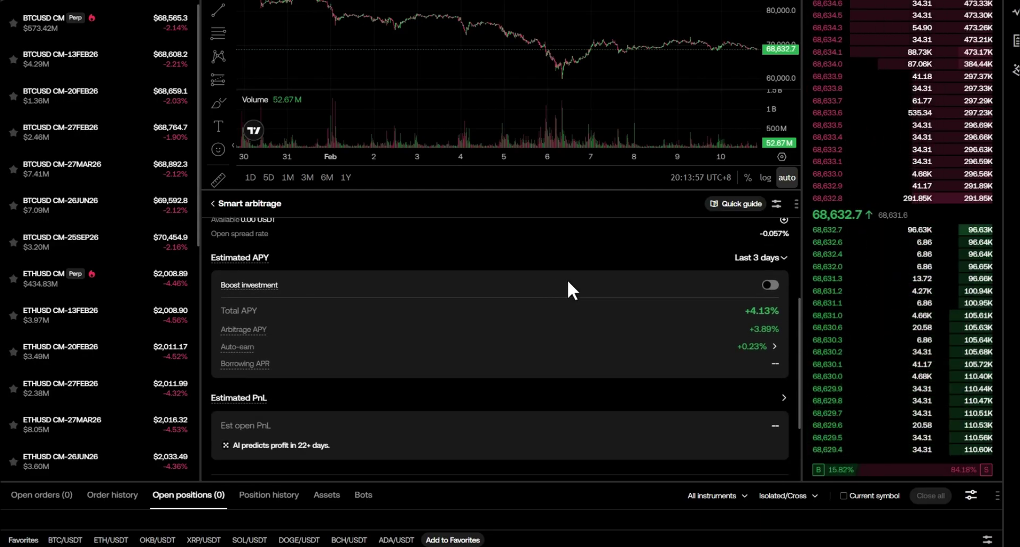
scroll(568, 283, "up", 2)
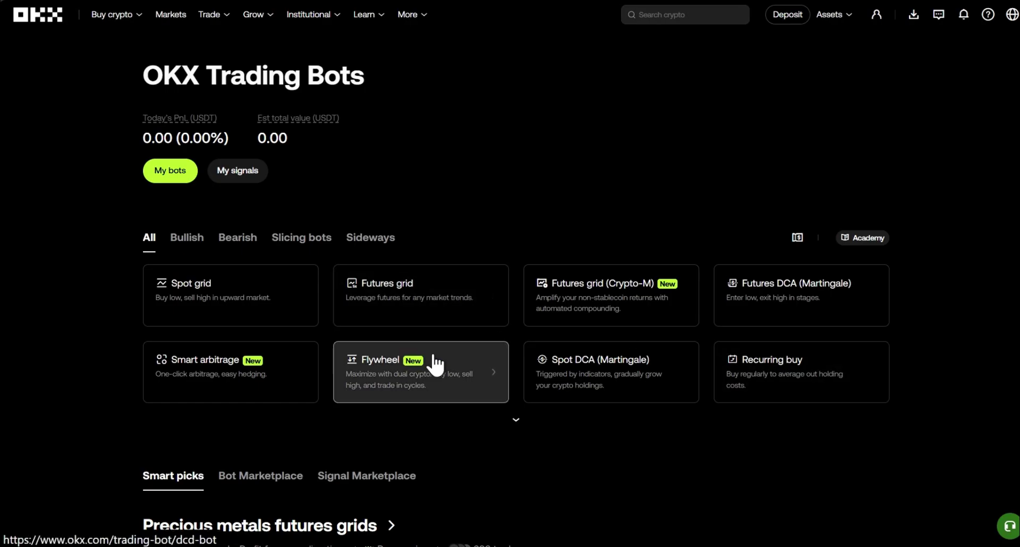
Open the Flywheel bot, review its AI strategies and check the available trading pairs, keeping BTC/USDT.
left_click(408, 396)
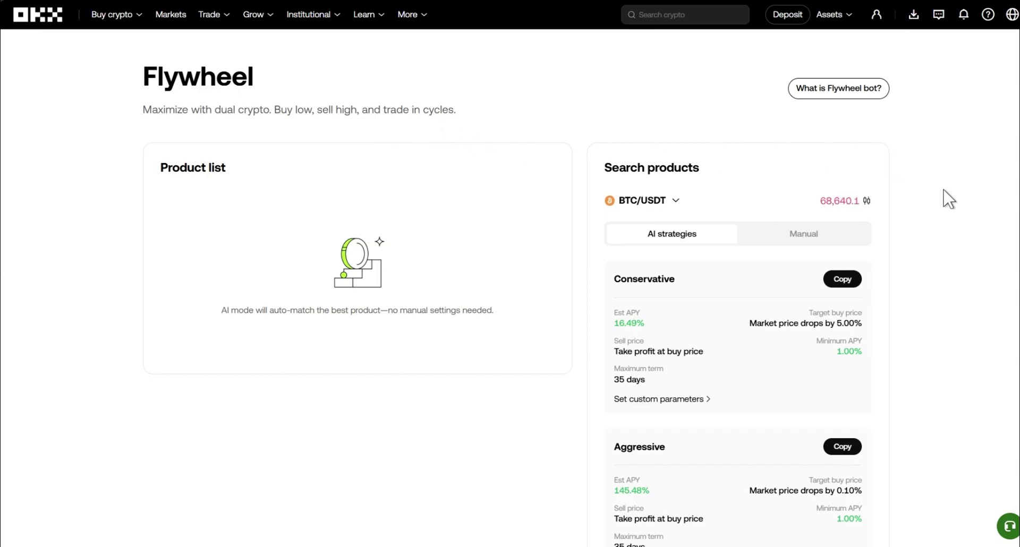
scroll(949, 200, "down", 2)
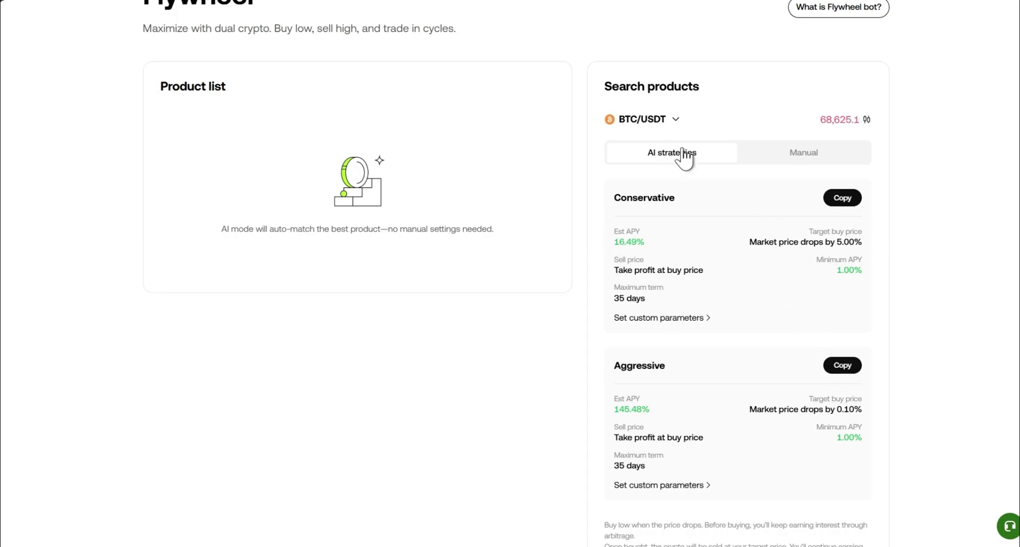
left_click(675, 121)
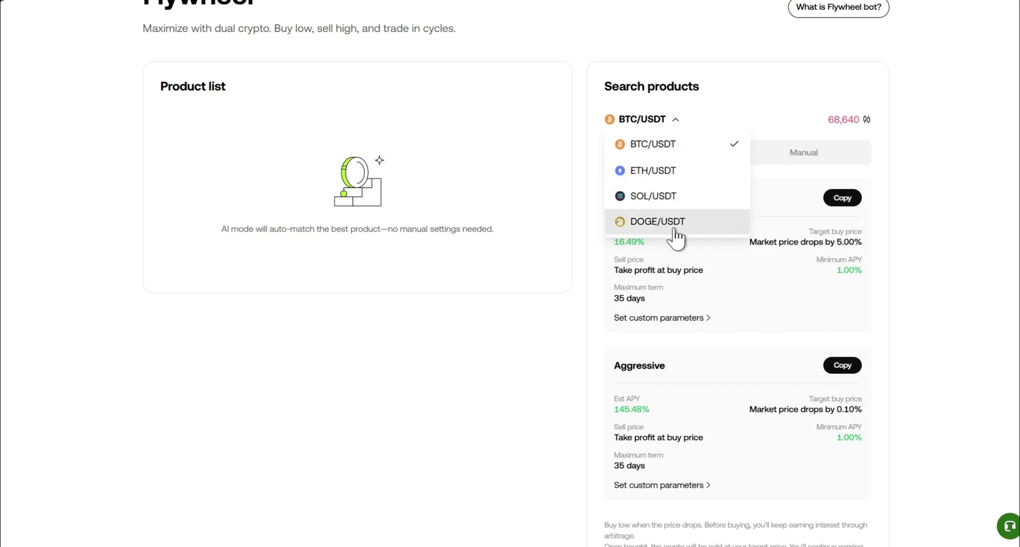
left_click(910, 219)
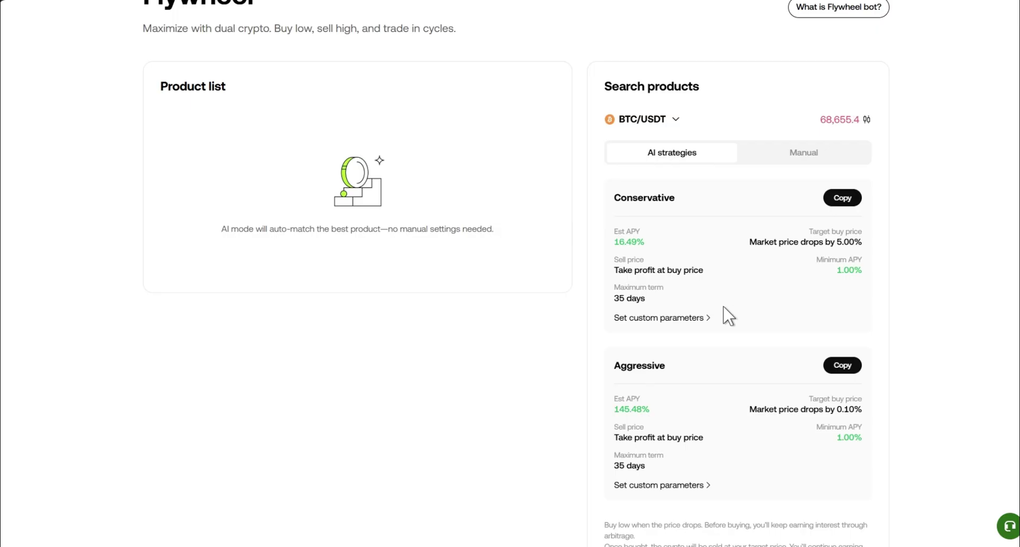
Open the Conservative Flywheel strategy's custom parameters and search for products matching a 5% price drop, 1% minimum APY and 35-day maximum term.
left_click(634, 323)
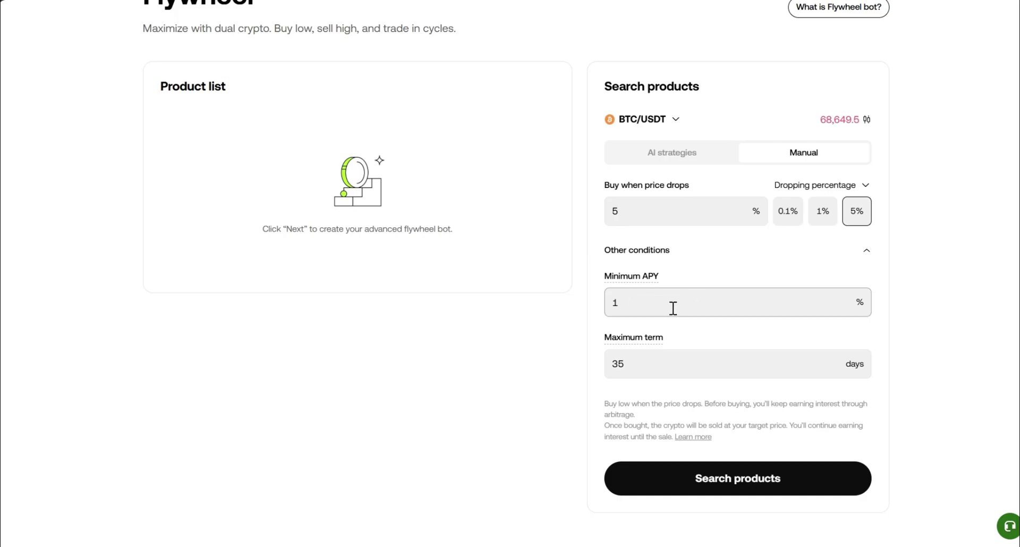
left_click(776, 481)
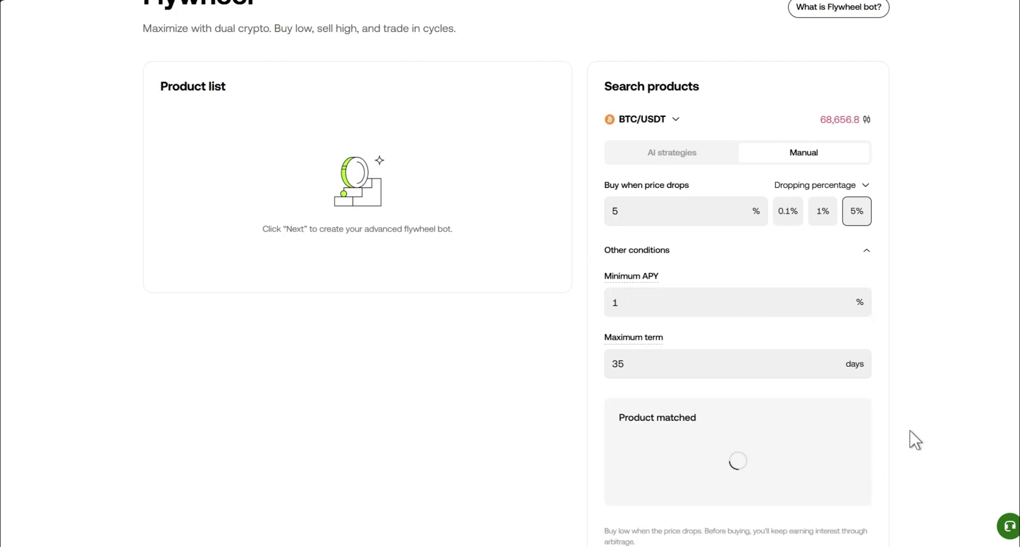
scroll(929, 412, "down", 2)
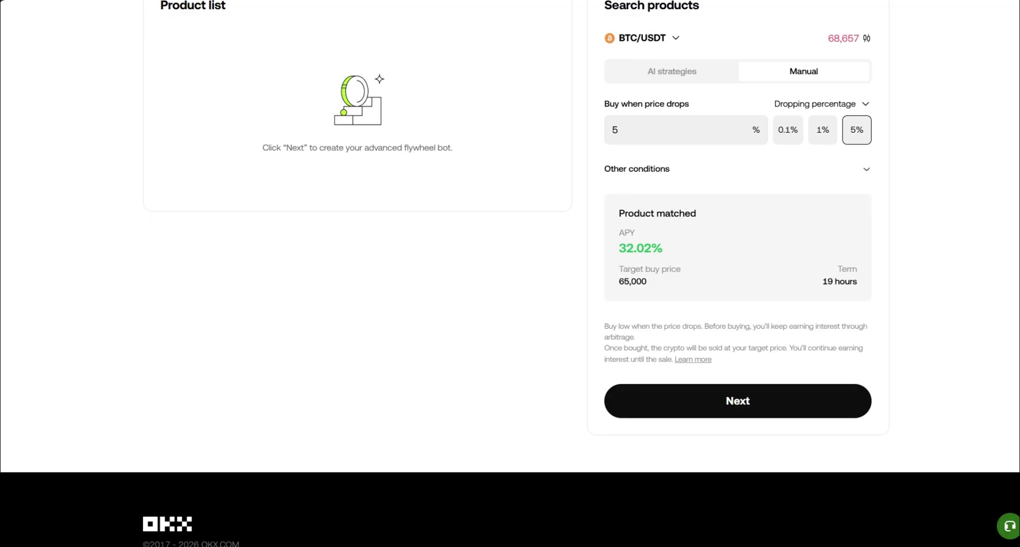
Proceed with the matched Flywheel product and review its investment amount, settlement scenarios and take profit mode options.
left_click(734, 402)
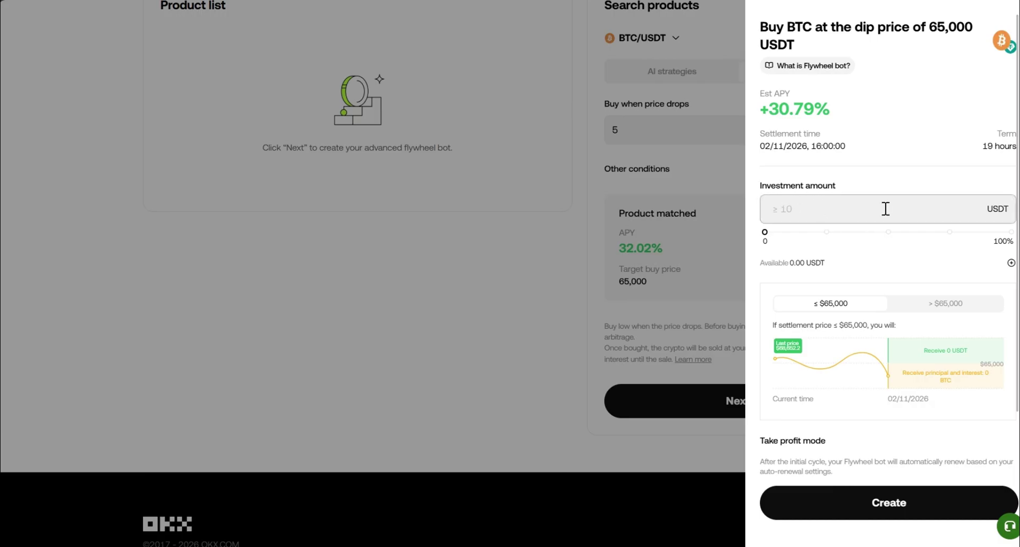
scroll(861, 271, "down", 1)
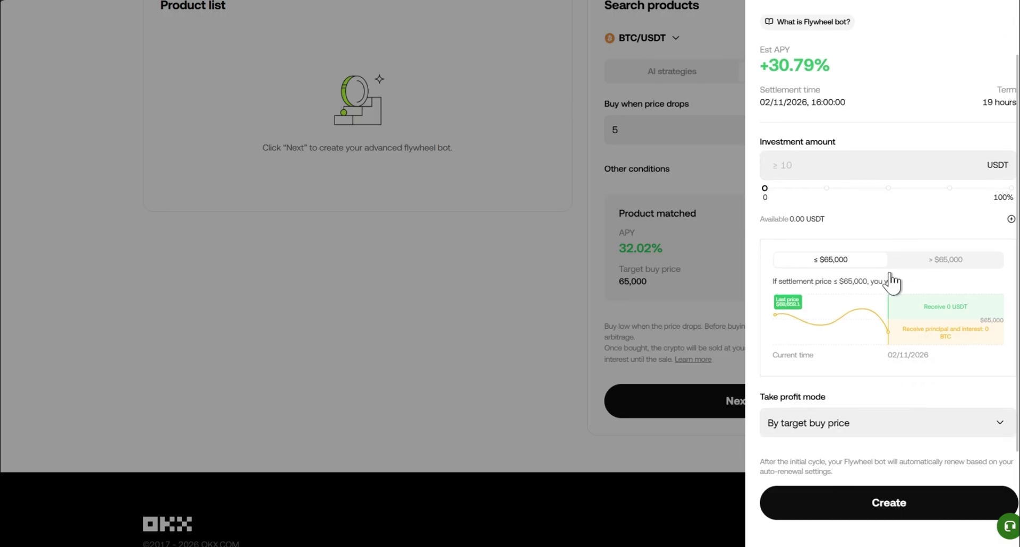
left_click(998, 431)
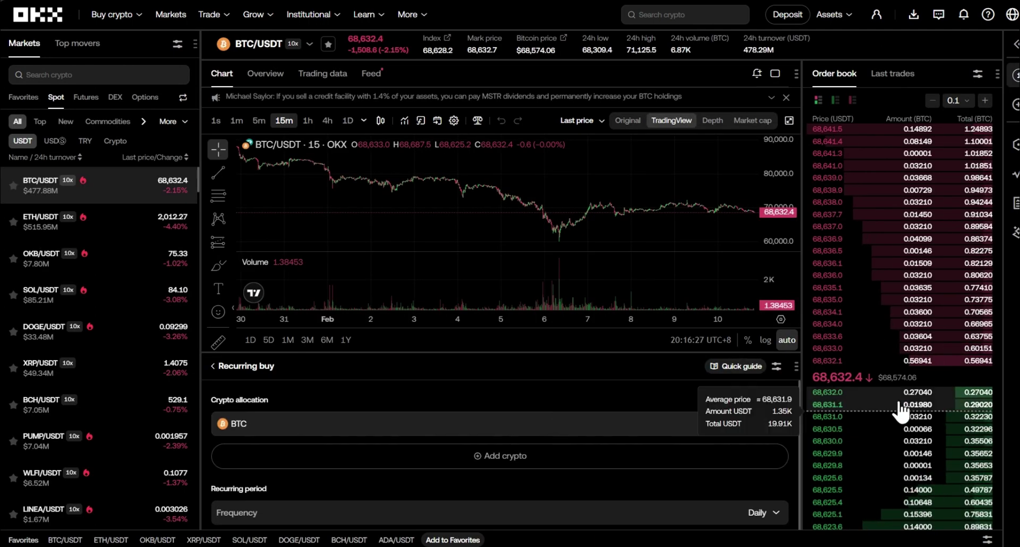
Look over the Recurring buy bot's settings and check the option to add crypto, keeping BTC as the only allocation.
scroll(902, 410, "down", 3)
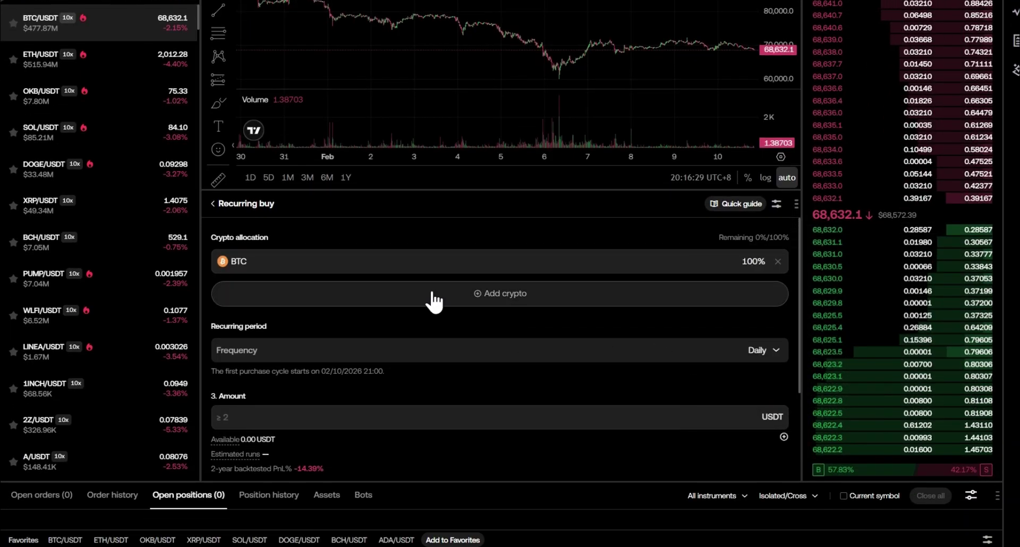
scroll(479, 255, "up", 3)
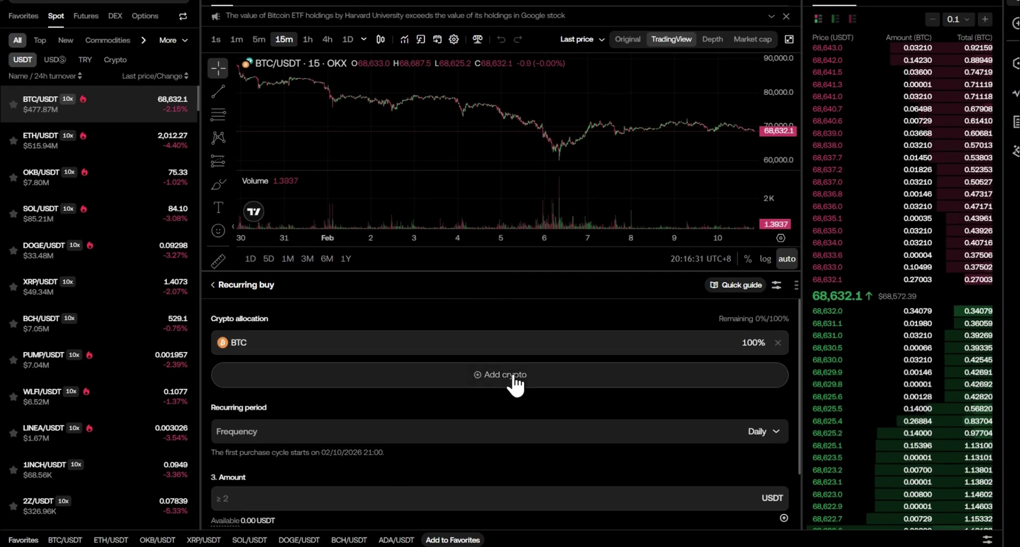
left_click(511, 375)
left_click(676, 142)
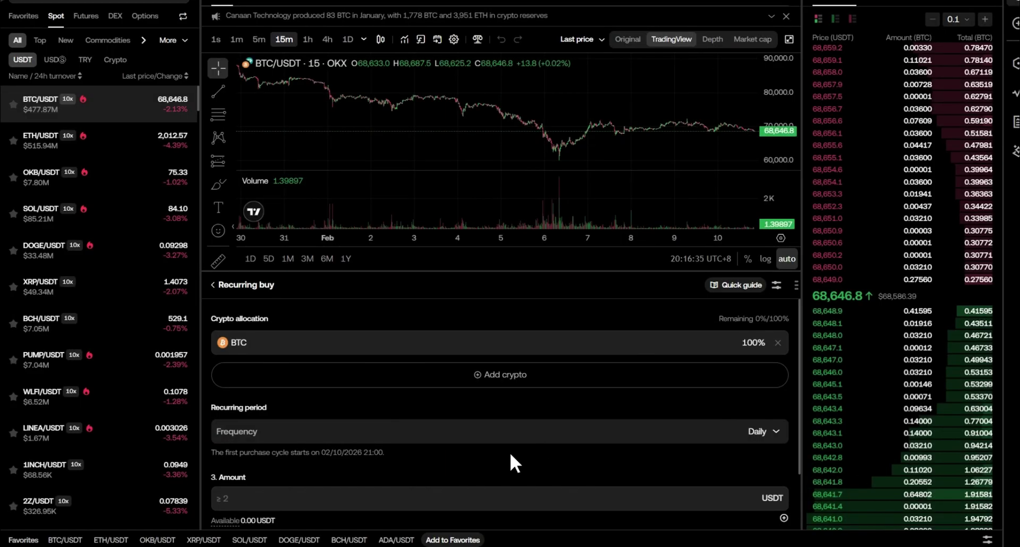
Check the Recurring buy frequency options, keeping Daily.
scroll(294, 358, "down", 3)
double_click(756, 352)
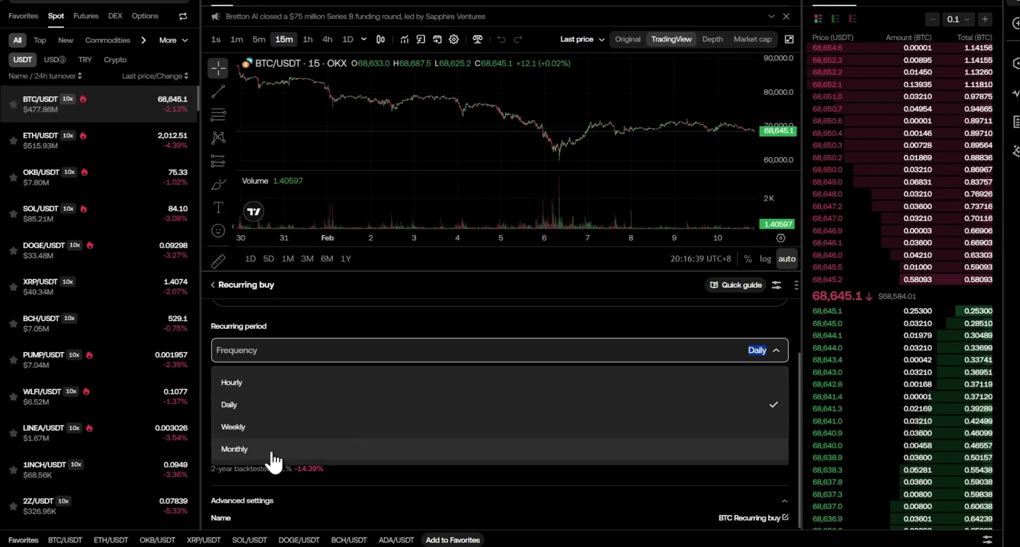
left_click(772, 355)
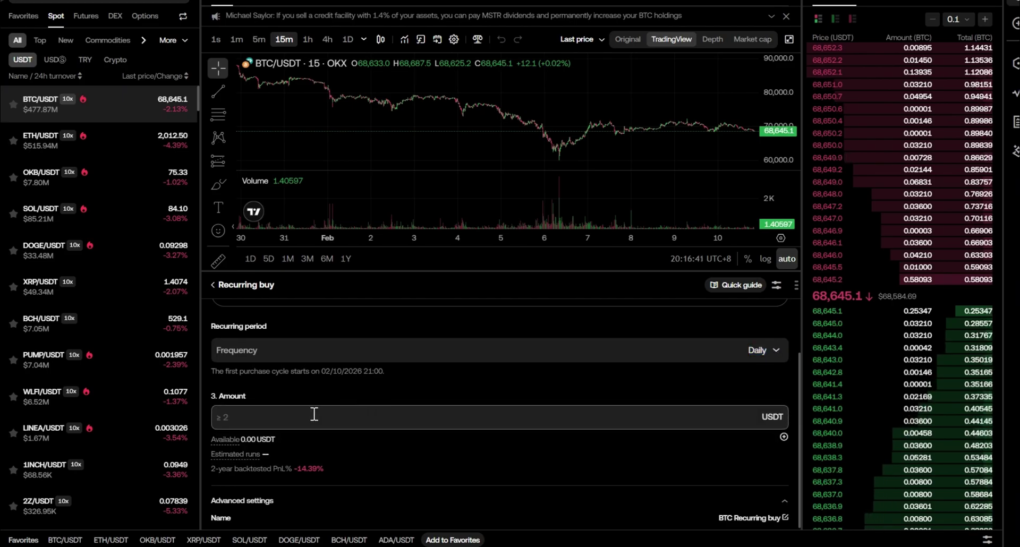
Review the Recurring buy advanced settings and inspect the buy price range limits, leaving them unset.
scroll(419, 403, "down", 1)
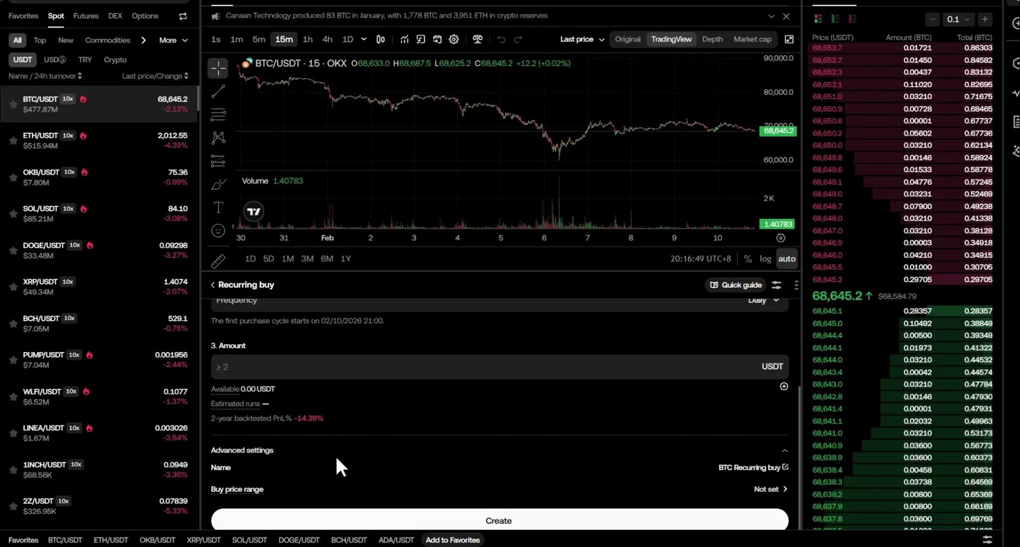
left_click(780, 489)
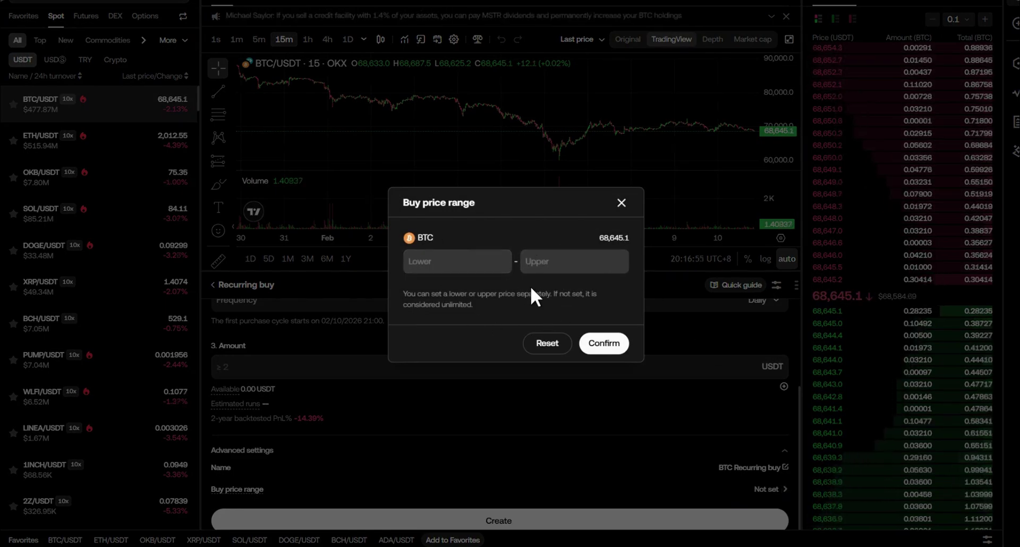
left_click(621, 203)
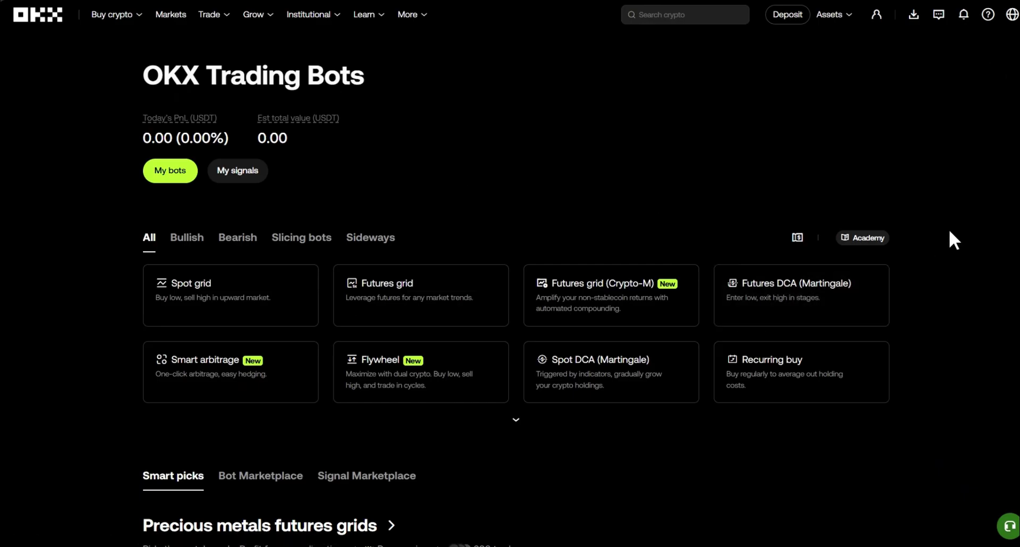
Browse the Smart picks on the Trading Bots page, from precious metals futures grids to hedging, sniper and swing grid bots.
scroll(949, 239, "down", 5)
scroll(944, 232, "down", 2)
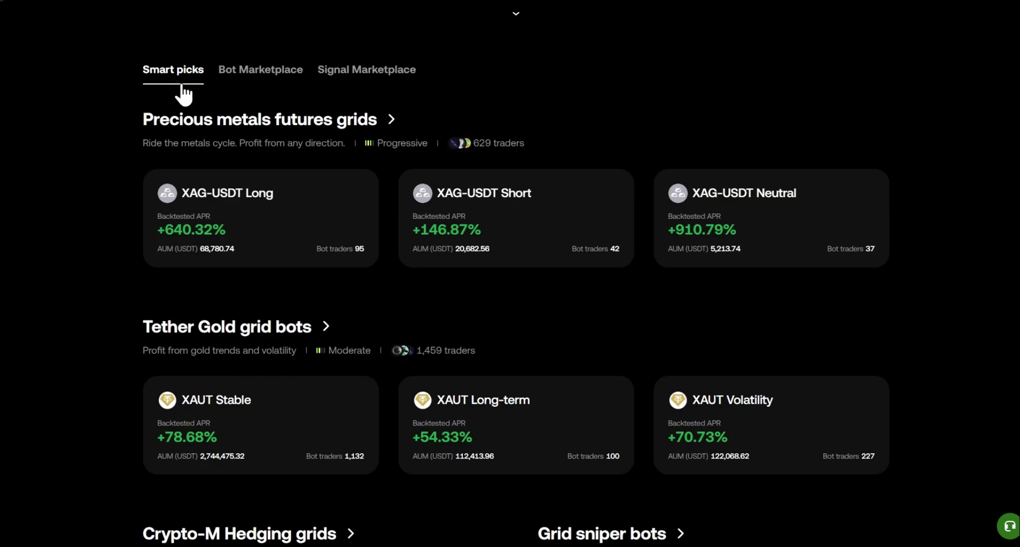
scroll(96, 263, "down", 7)
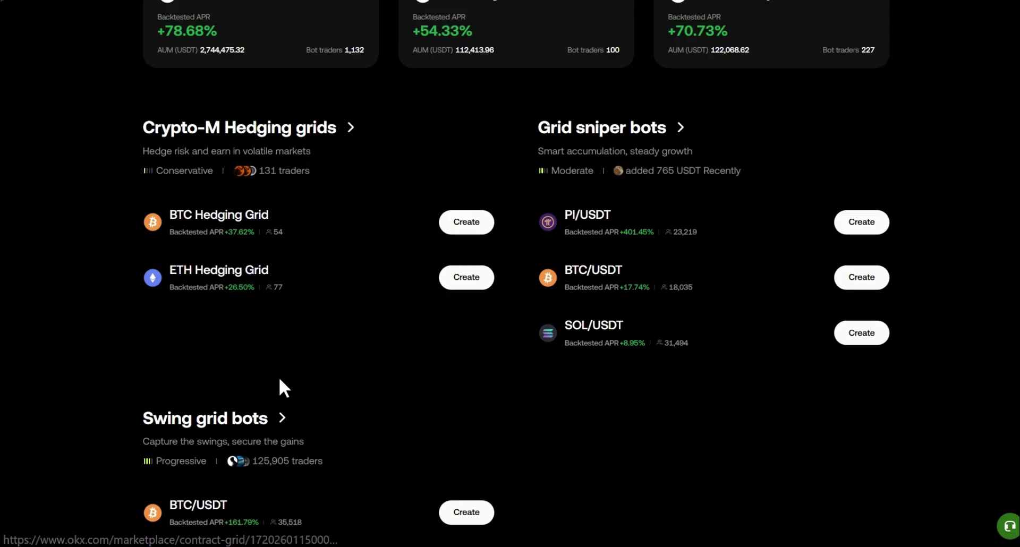
Open the BTC Hedging Grid from the Crypto-M Hedging grids, review its details and expand its default parameters.
left_click(468, 223)
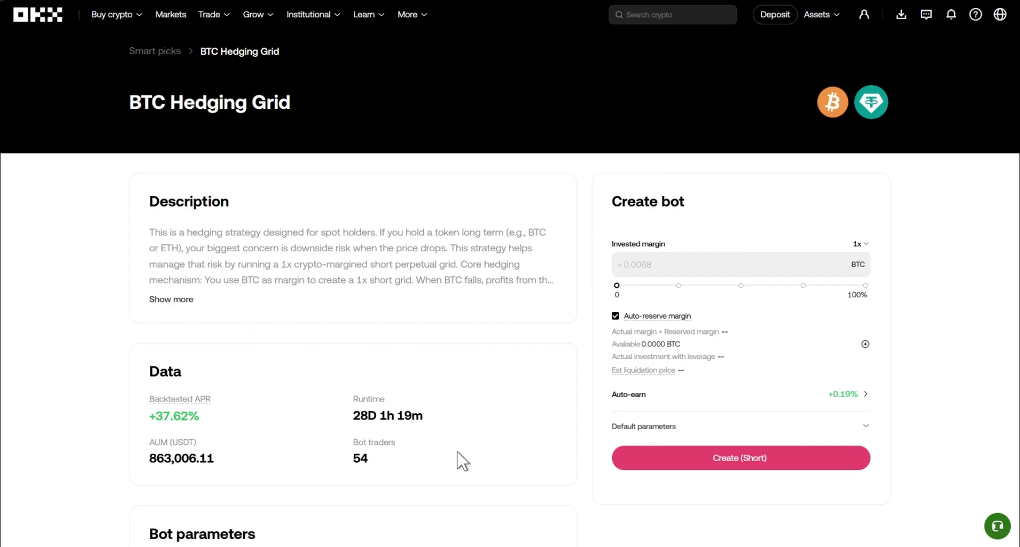
scroll(326, 372, "down", 1)
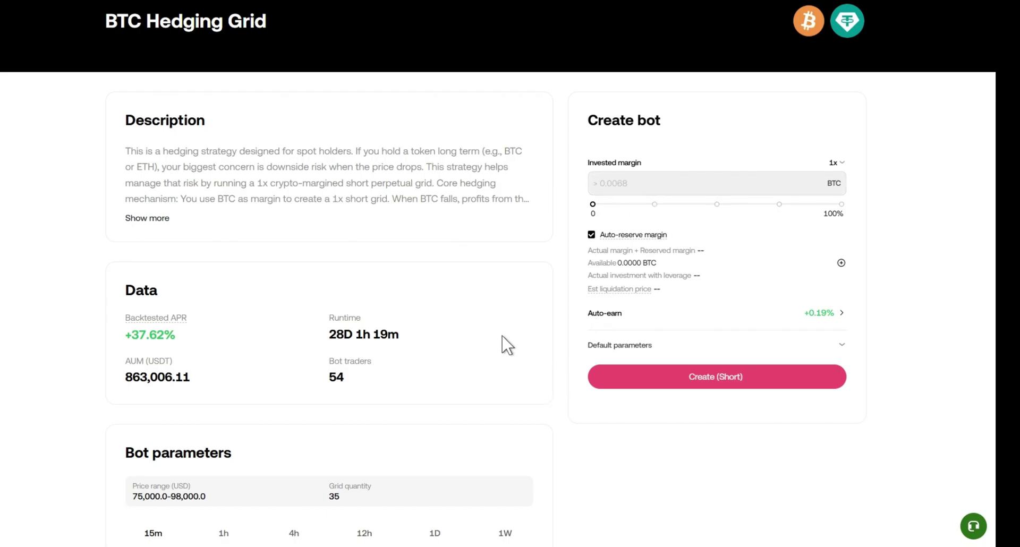
left_click(702, 347)
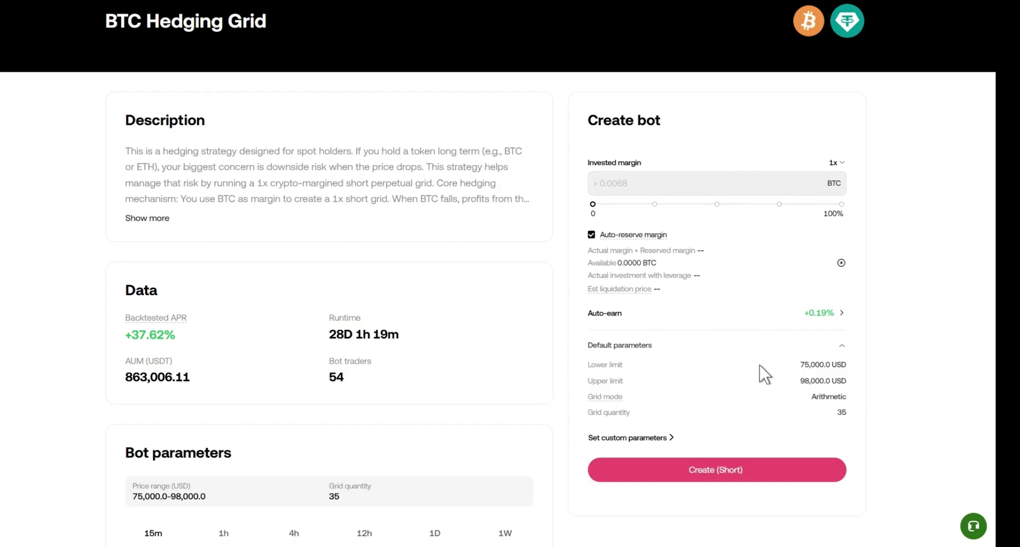
Switch the BTC Hedging Grid to custom parameters, review them and try to create the short bot without an invested margin.
left_click(655, 186)
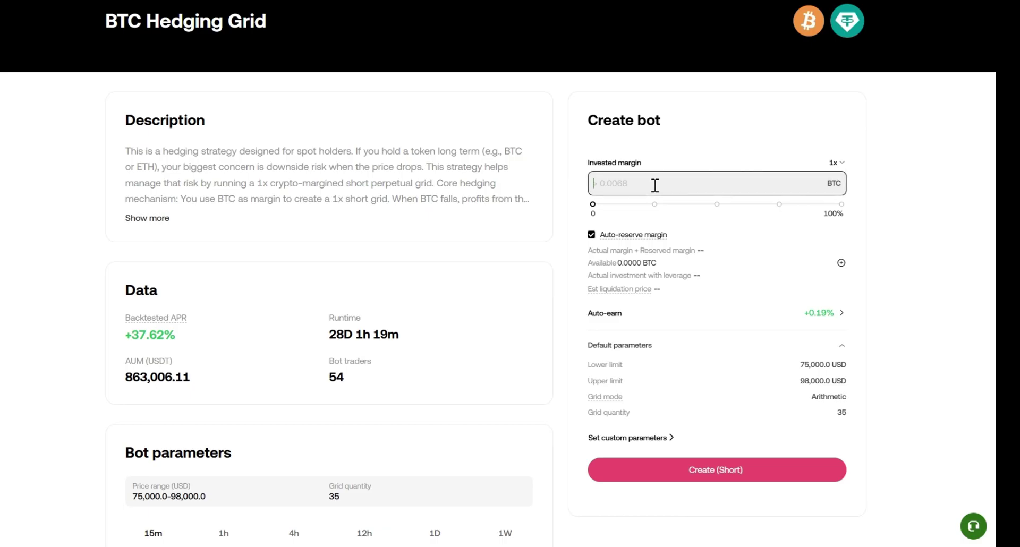
left_click(633, 439)
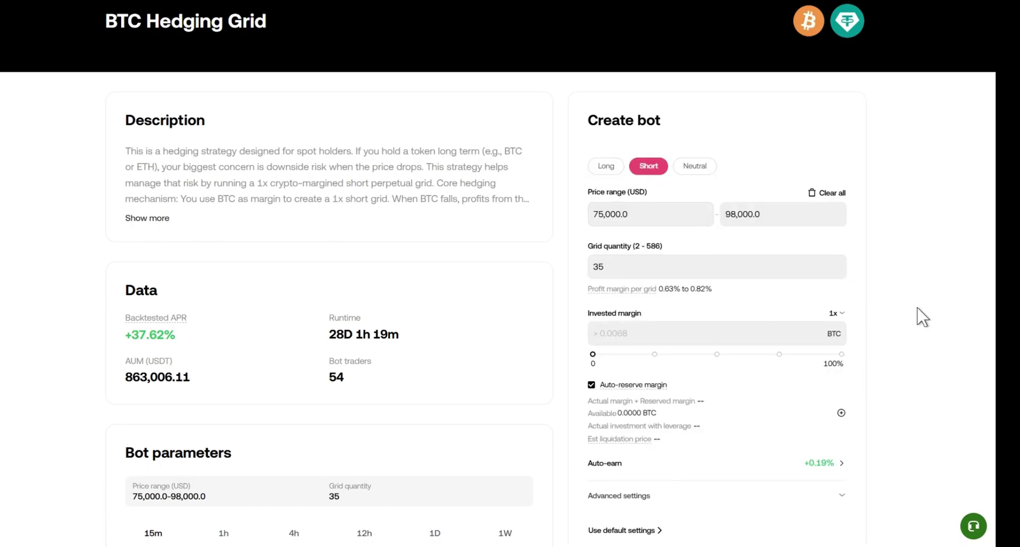
scroll(920, 318, "down", 2)
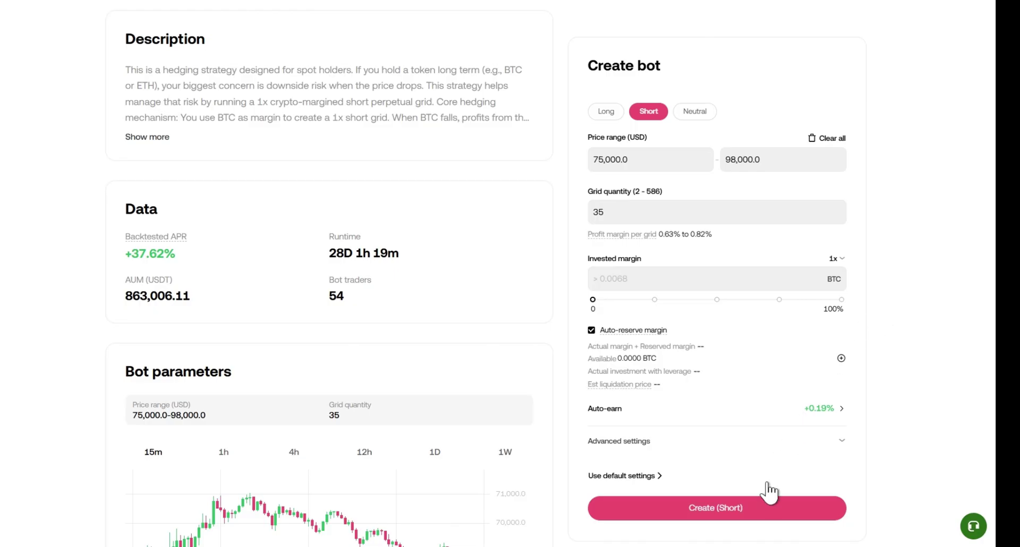
left_click(806, 514)
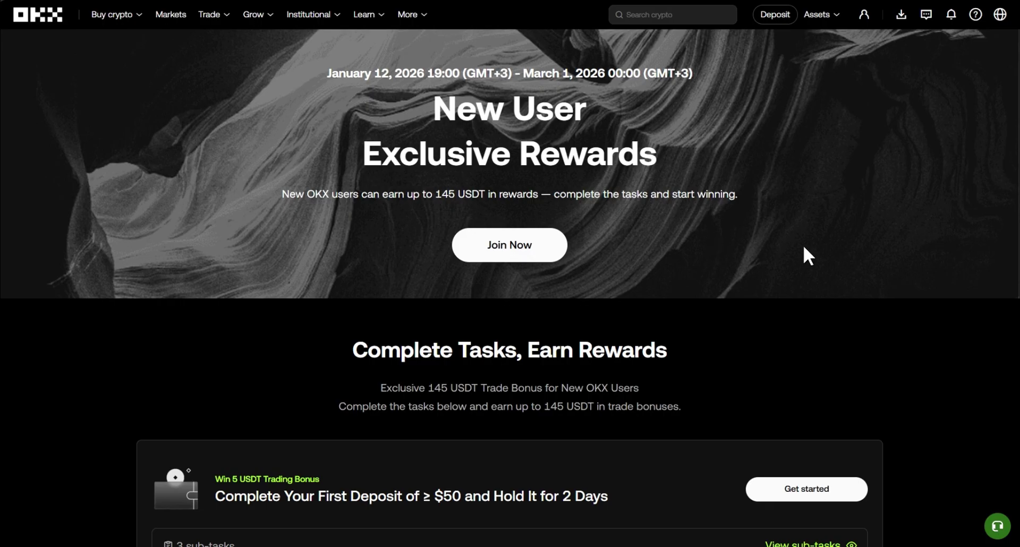
Review the New User Exclusive Rewards tasks, from the first deposit and first trade to the trading volume goals.
scroll(812, 256, "down", 5)
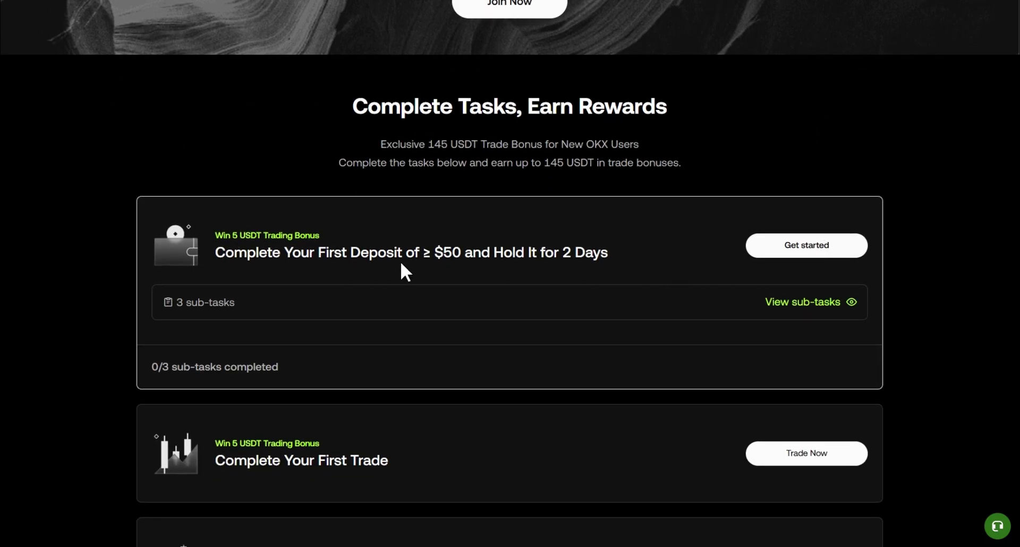
scroll(254, 307, "down", 3)
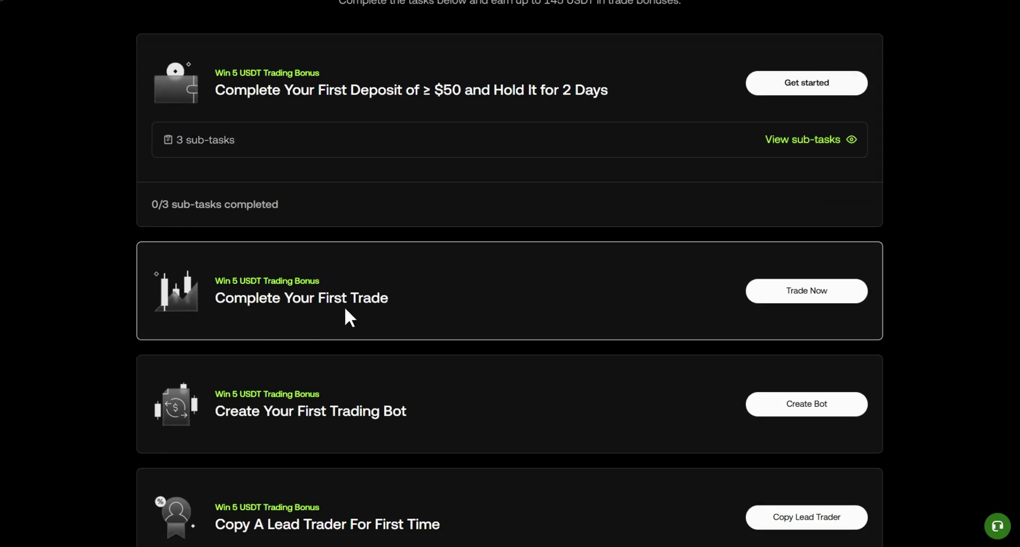
scroll(383, 316, "down", 3)
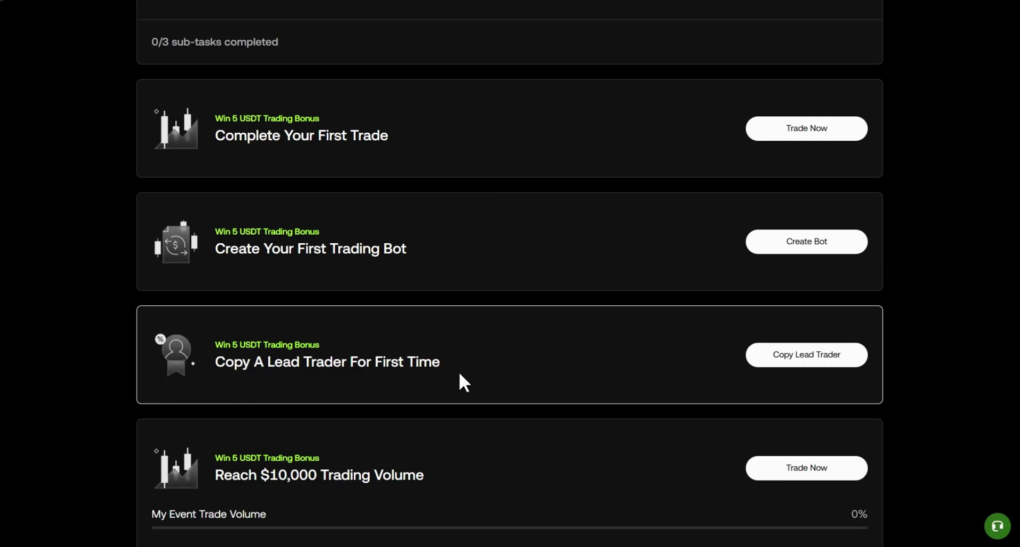
scroll(464, 382, "down", 3)
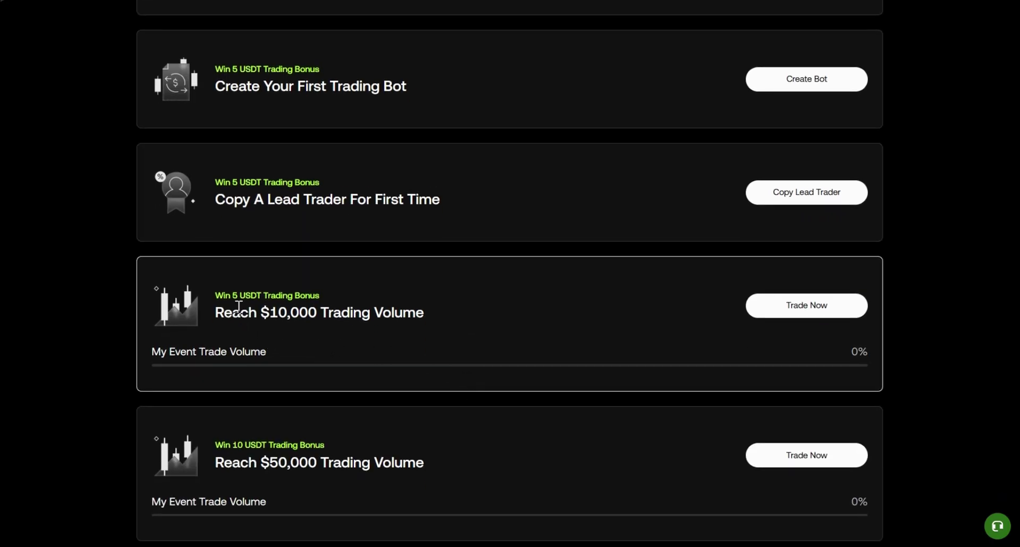
scroll(422, 346, "down", 2)
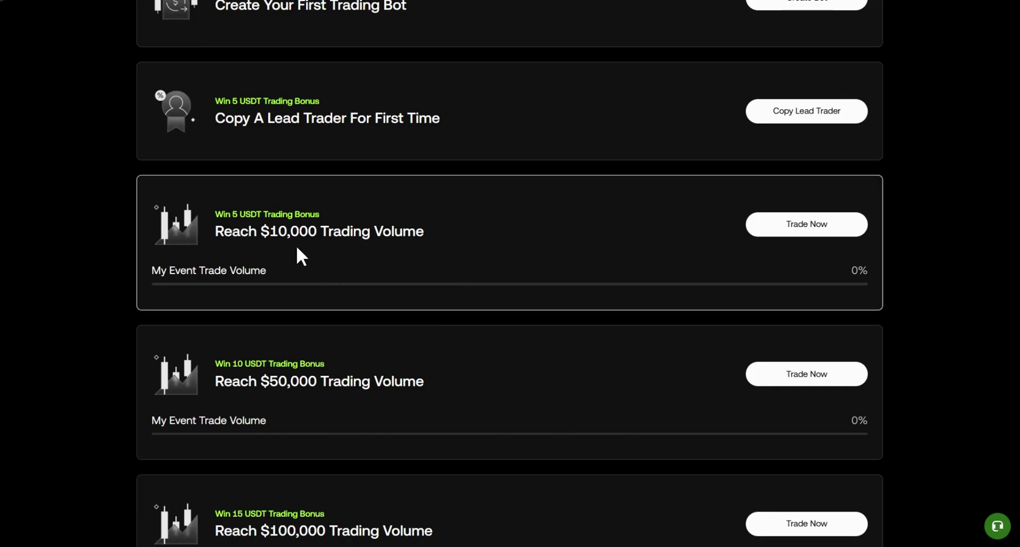
scroll(315, 257, "down", 10)
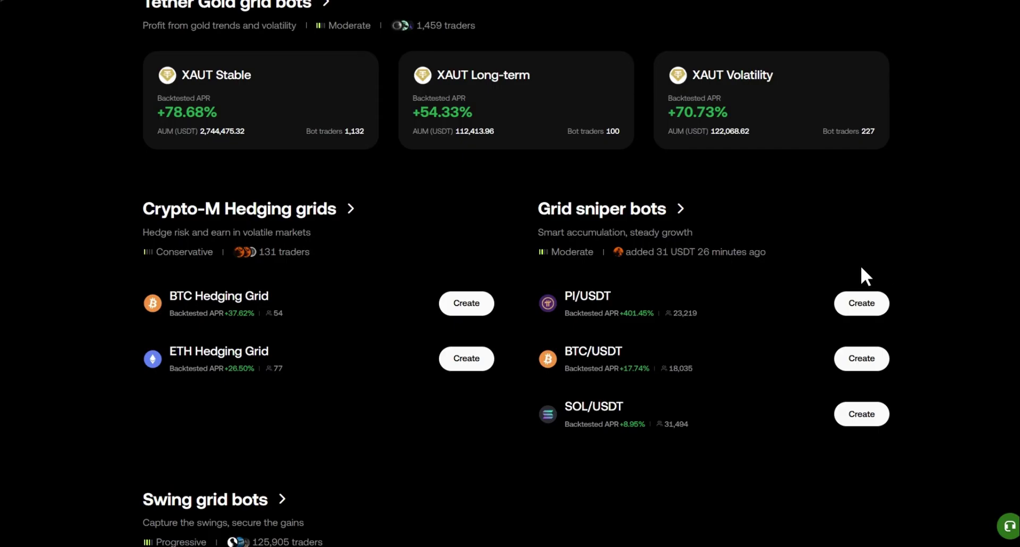
Browse the Smart picks from hedging and sniper grids to Spot DCA and Flywheel, and check the manual Spot DCA (Martingale) option.
scroll(843, 271, "down", 7)
scroll(668, 136, "down", 6)
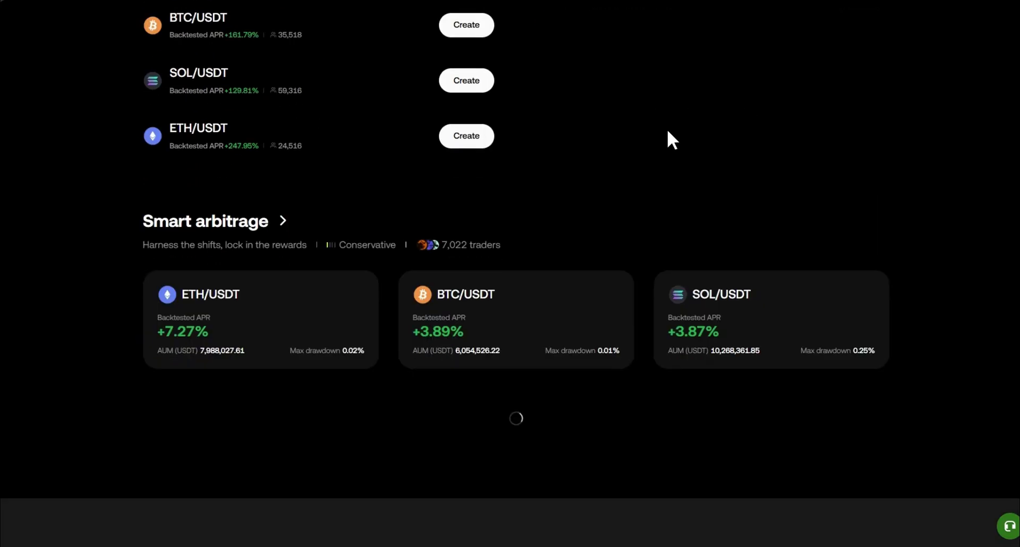
scroll(700, 413, "down", 2)
scroll(549, 312, "down", 4)
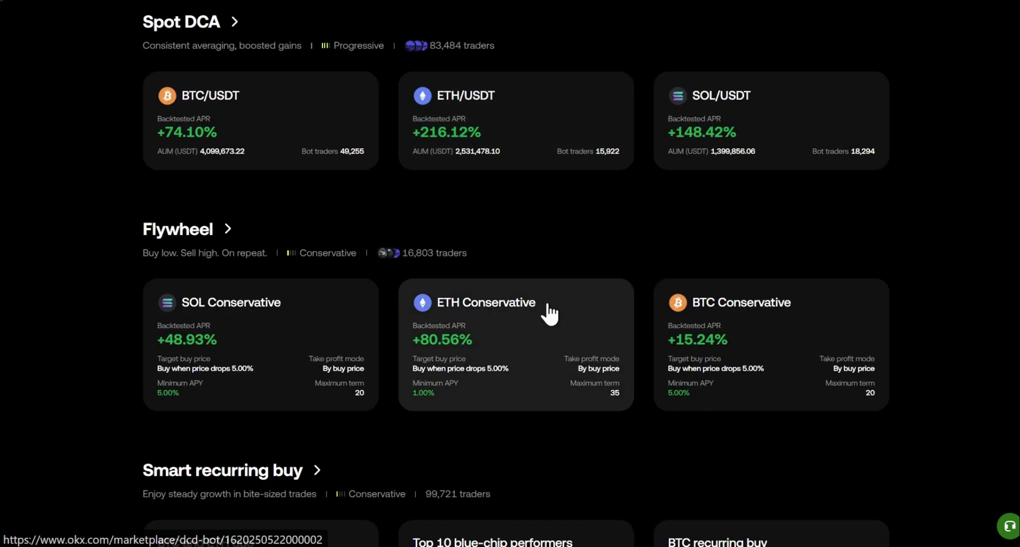
scroll(696, 301, "up", 7)
scroll(695, 292, "up", 12)
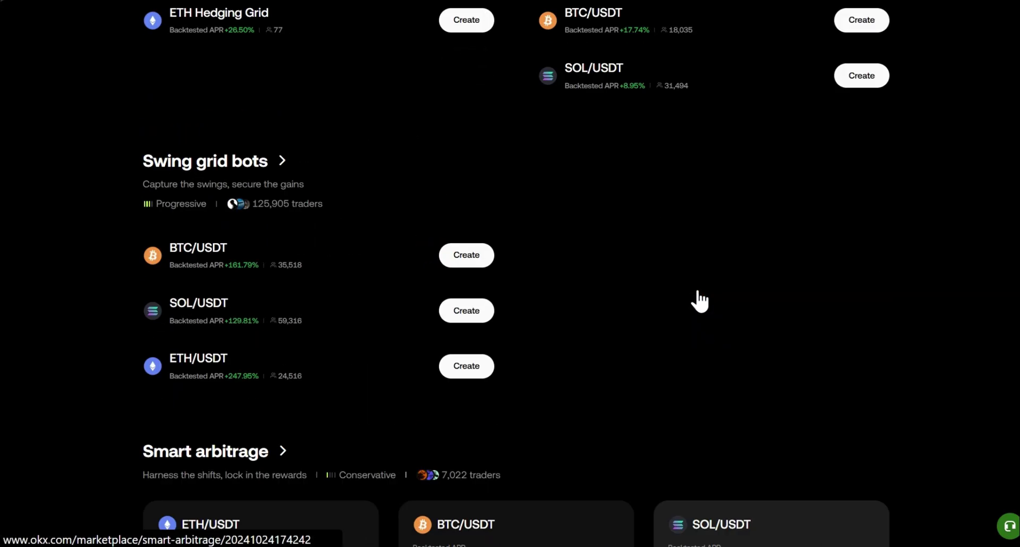
scroll(697, 292, "up", 5)
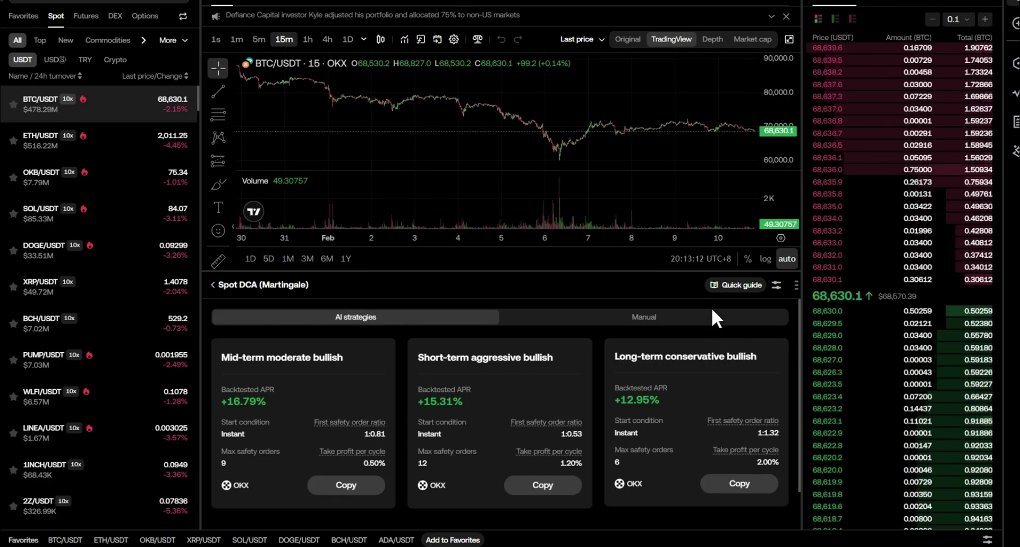
left_click(712, 321)
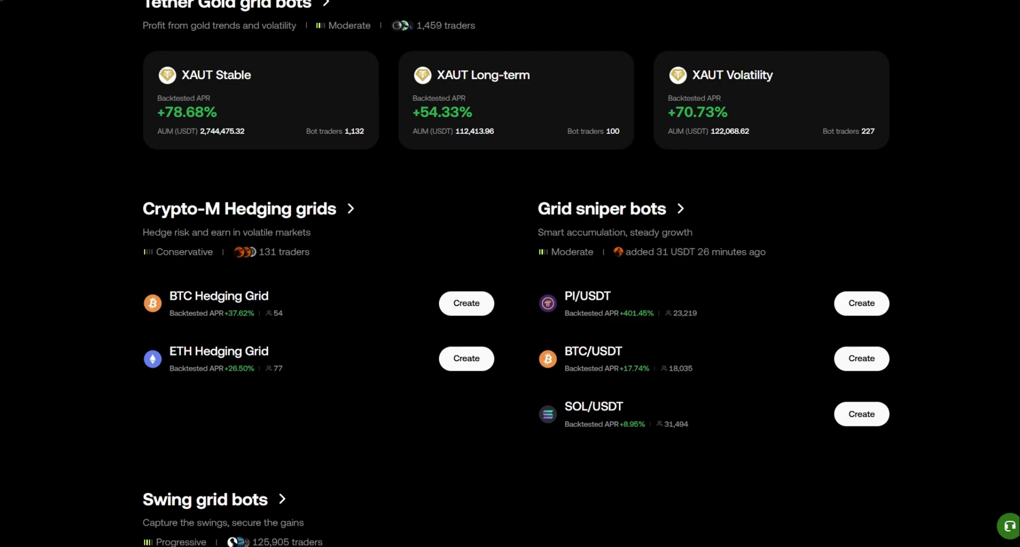
scroll(841, 266, "down", 6)
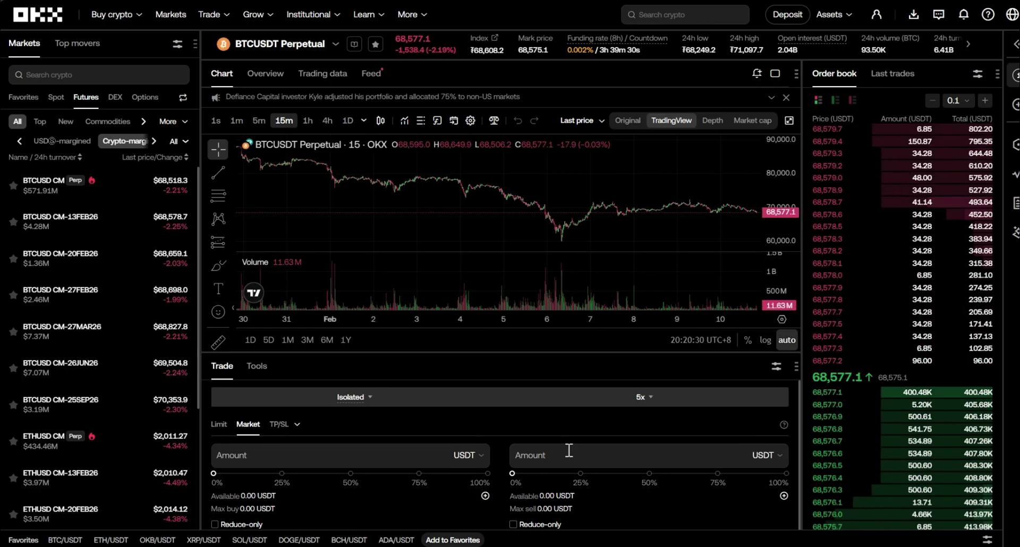
Inspect the leverage options for the BTCUSDT Perpetual and close them without changing the leverage.
left_click(635, 403)
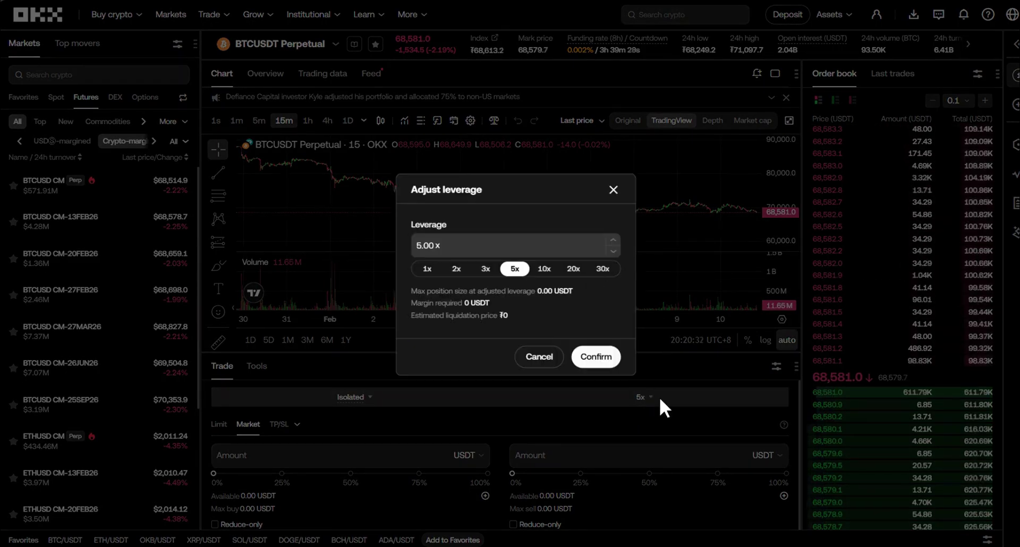
left_click(612, 191)
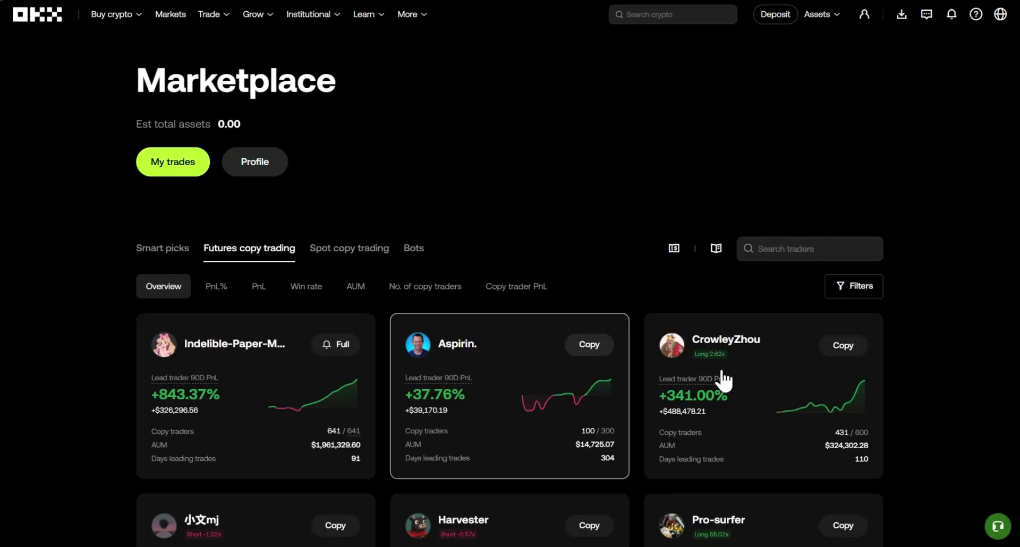
Browse the lead traders in the Marketplace's Futures copy trading overview.
scroll(892, 291, "down", 5)
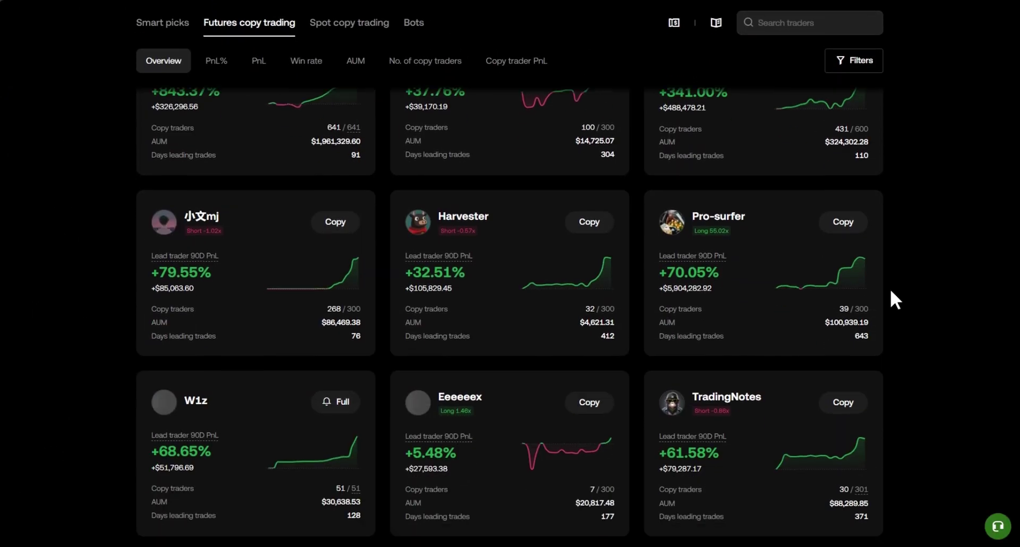